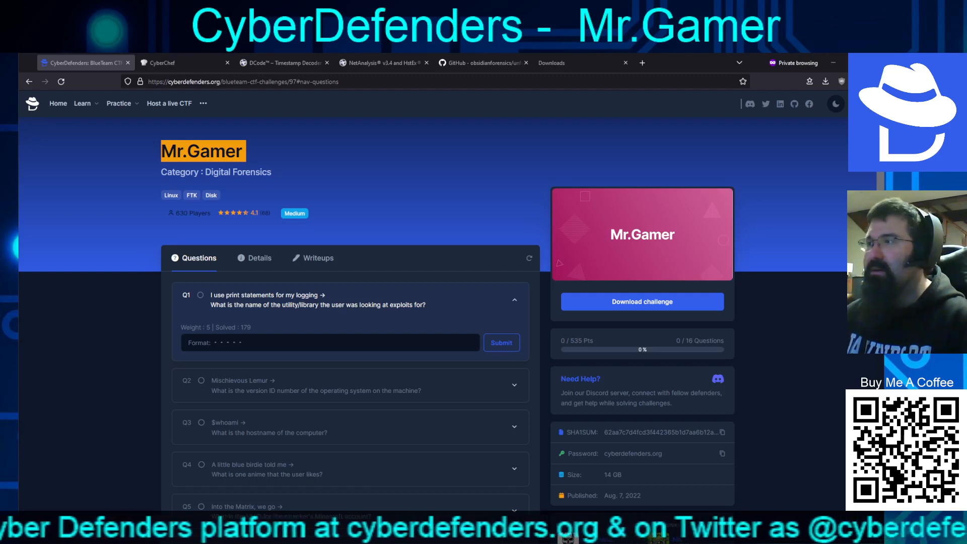
- Skim the Mr.Gamer questions down to Q16 and back, then show the challenge's scenario and tools
scroll(128, 345, "down", 10)
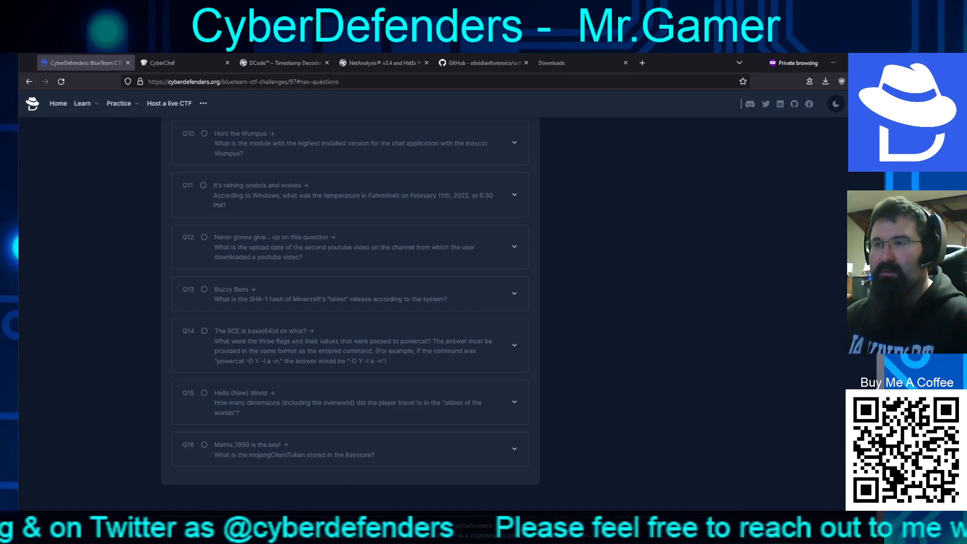
scroll(124, 290, "up", 10)
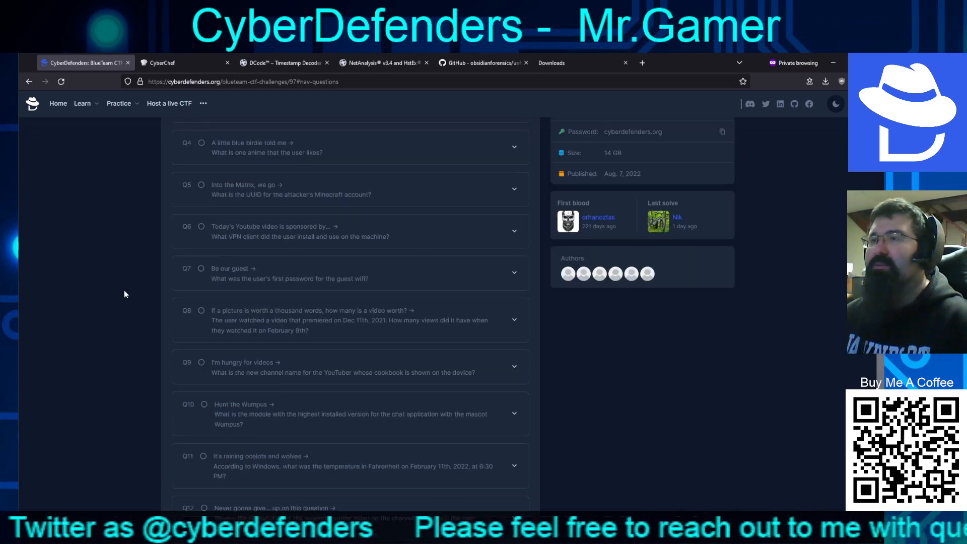
left_click(253, 253)
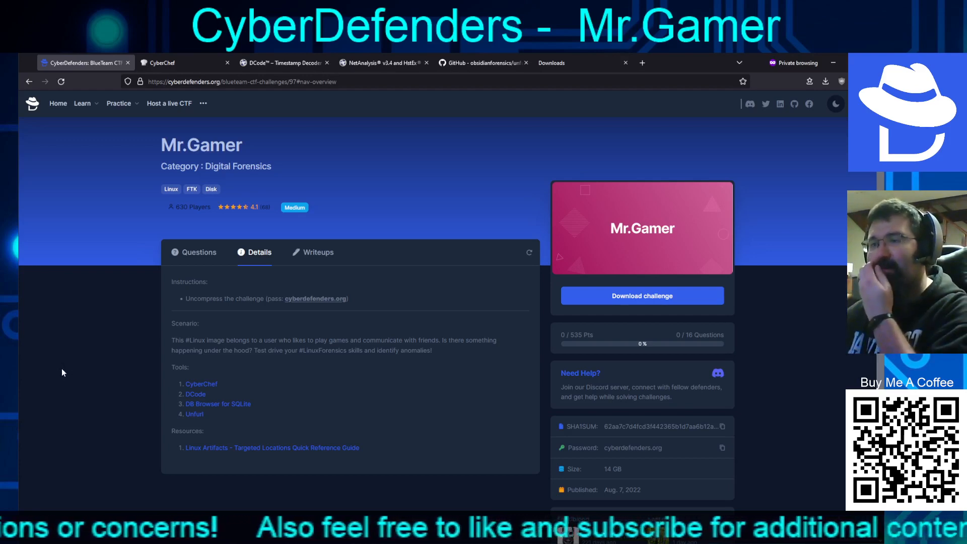
- Open the Linux Artifacts quick reference guide in a background tab and scroll down the page
middle_click(268, 449)
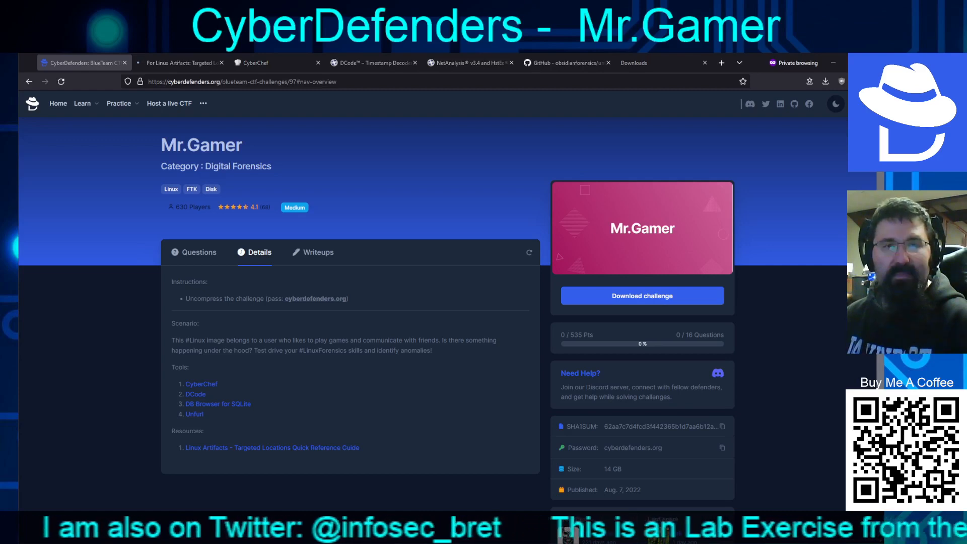
scroll(488, 281, "down", 1)
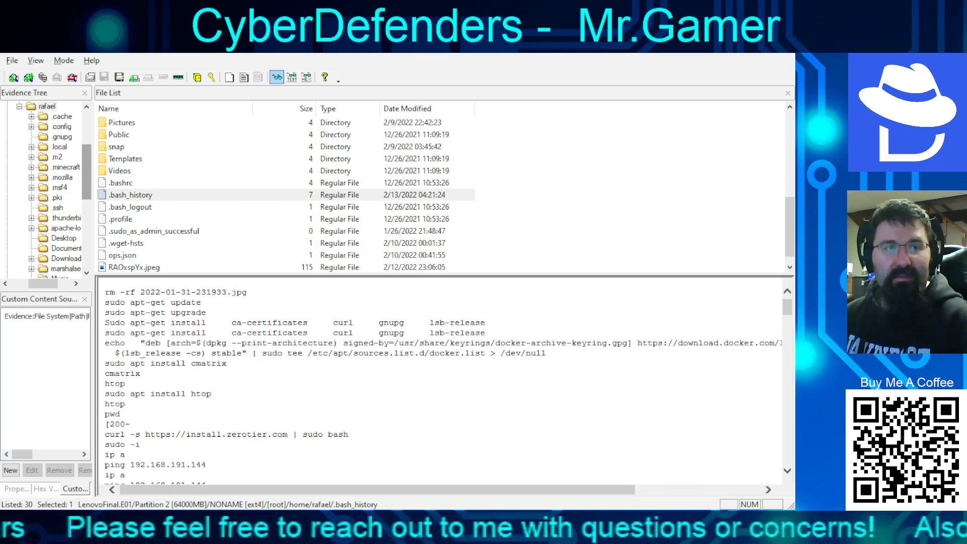
- Scroll the Evidence Tree back to the root and return to the Mr.Gamer question list
scroll(43, 188, "up", 3)
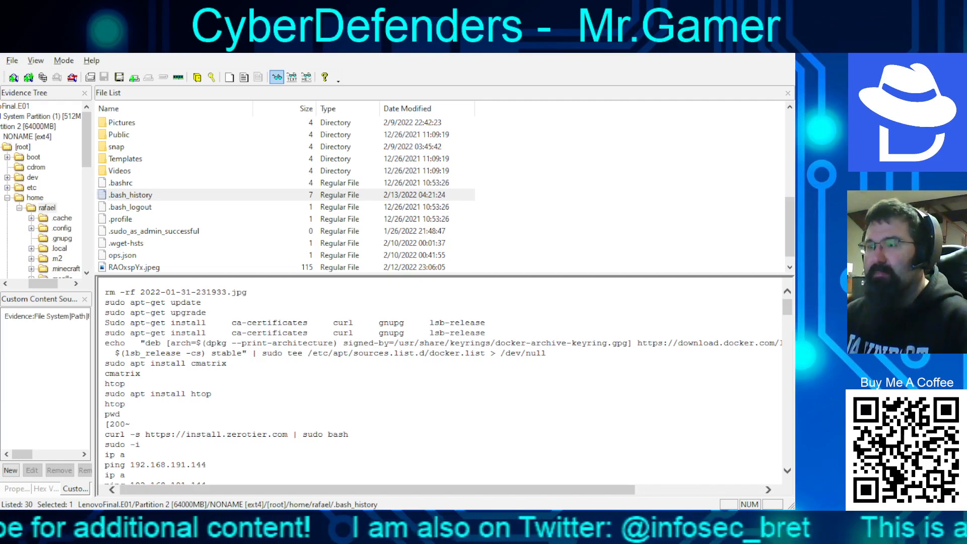
key("alt+Tab")
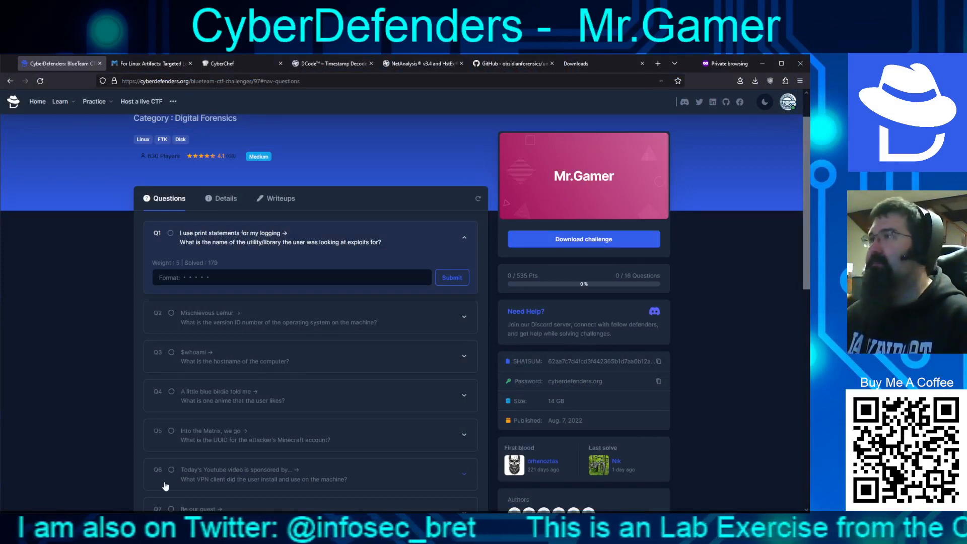
- Zoom the challenge page to 133% to read Q1, then return to .bash_history in FTK Imager
key("ctrl+plus")
key("ctrl+plus")
key("ctrl+plus")
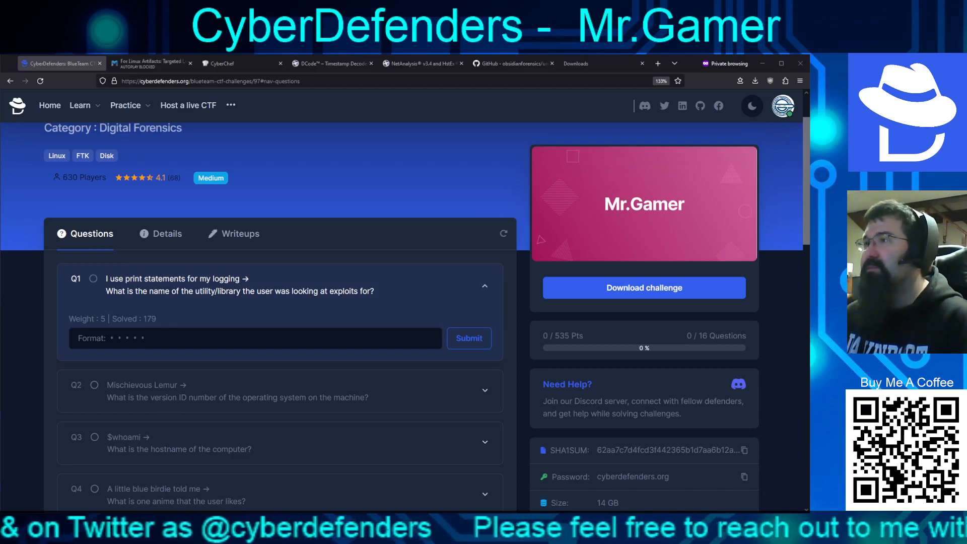
key("alt+Tab")
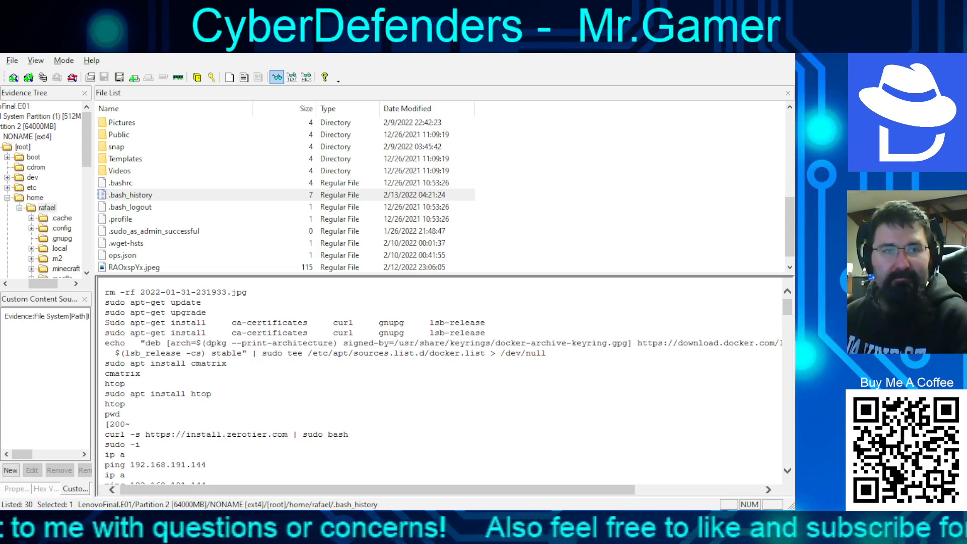
- Highlight the rm -rf jpg, apt install htop and ZeroTier curl lines in .bash_history
left_click_drag(251, 292, 105, 292)
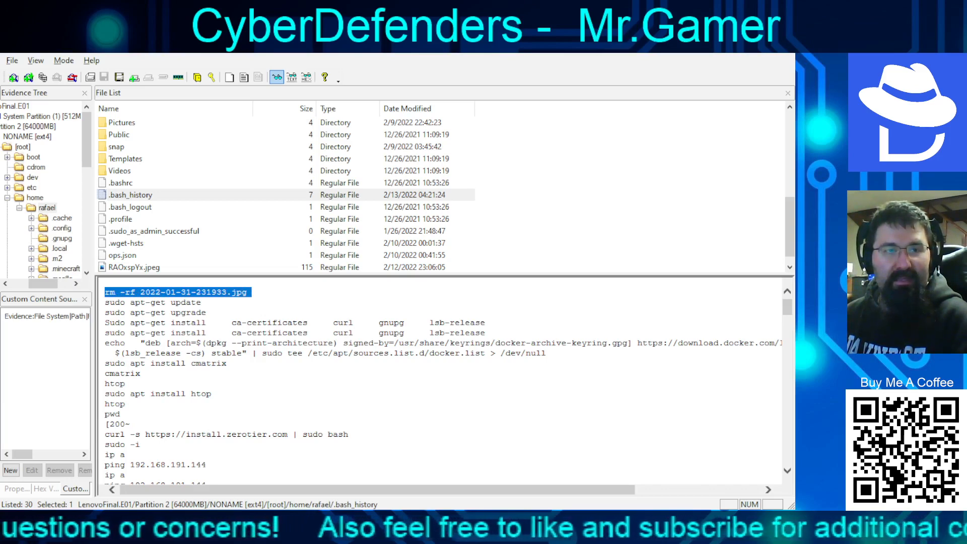
left_click(106, 292)
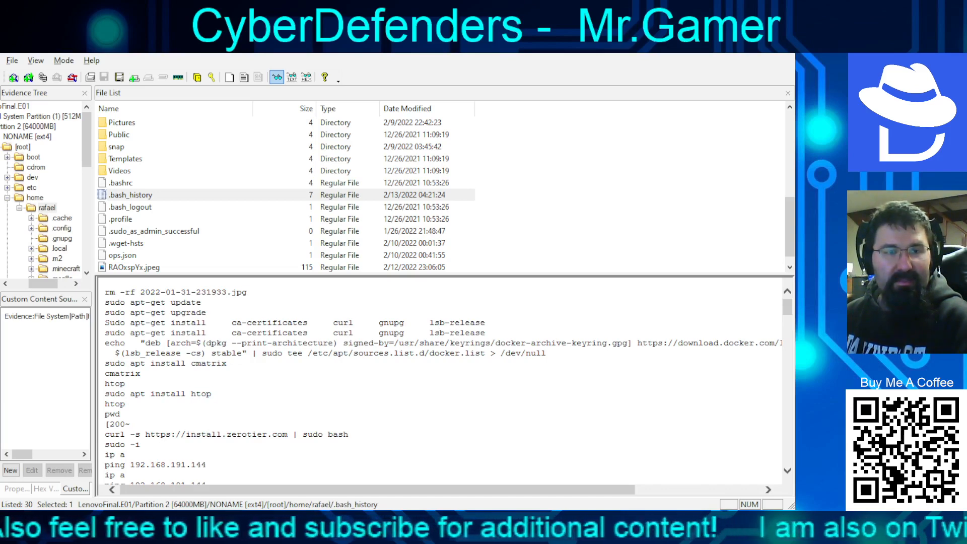
left_click_drag(211, 394, 104, 393)
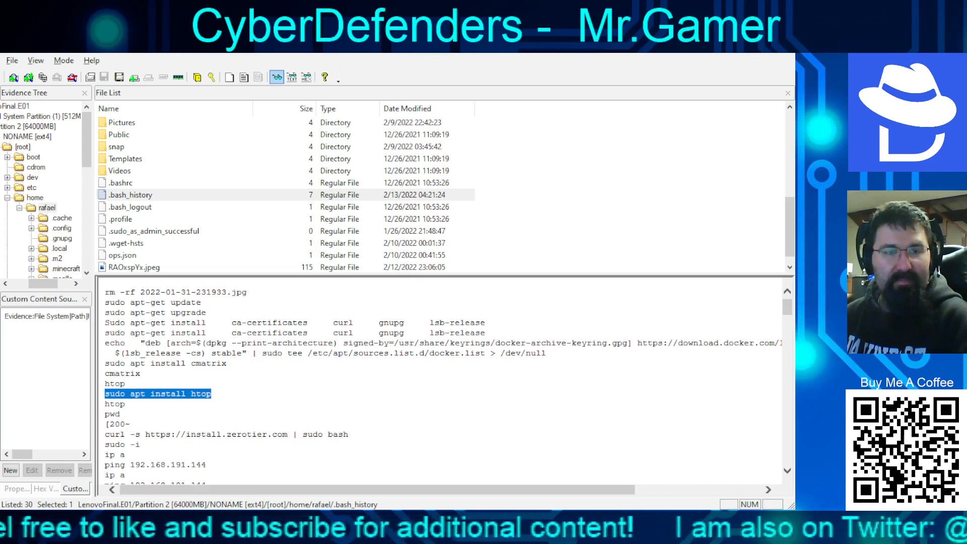
left_click_drag(348, 434, 104, 434)
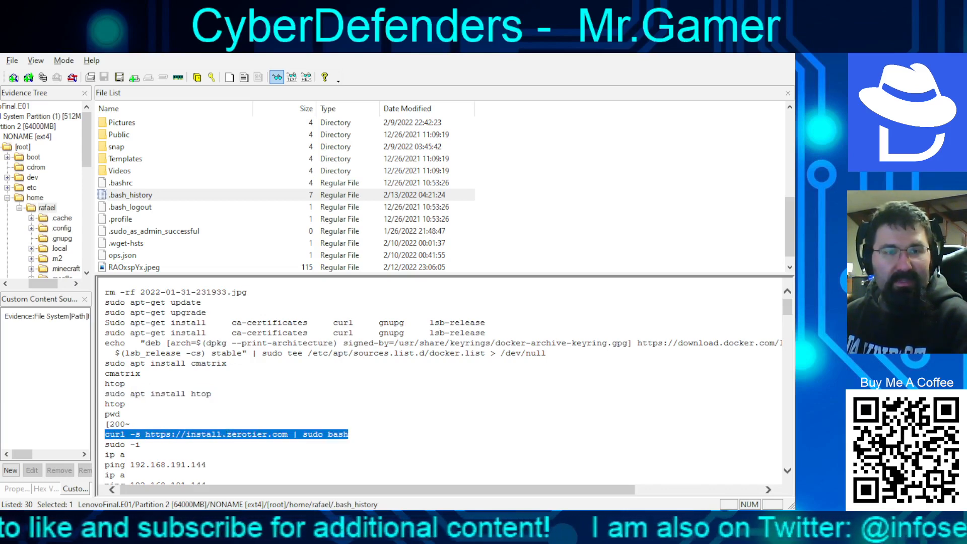
- Read down the history to the netcat listeners, powercat download and log4j exploit clone
scroll(443, 380, "down", 5)
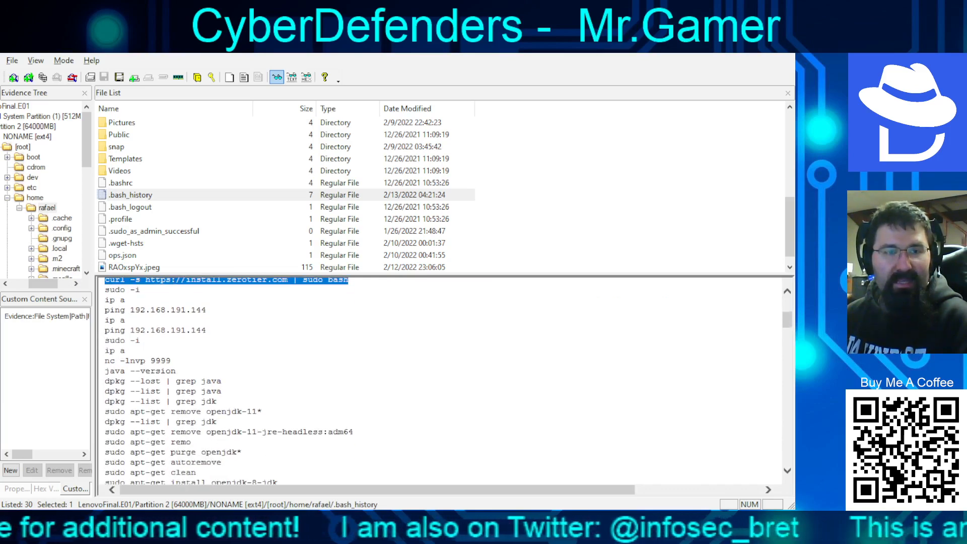
scroll(443, 381, "down", 3)
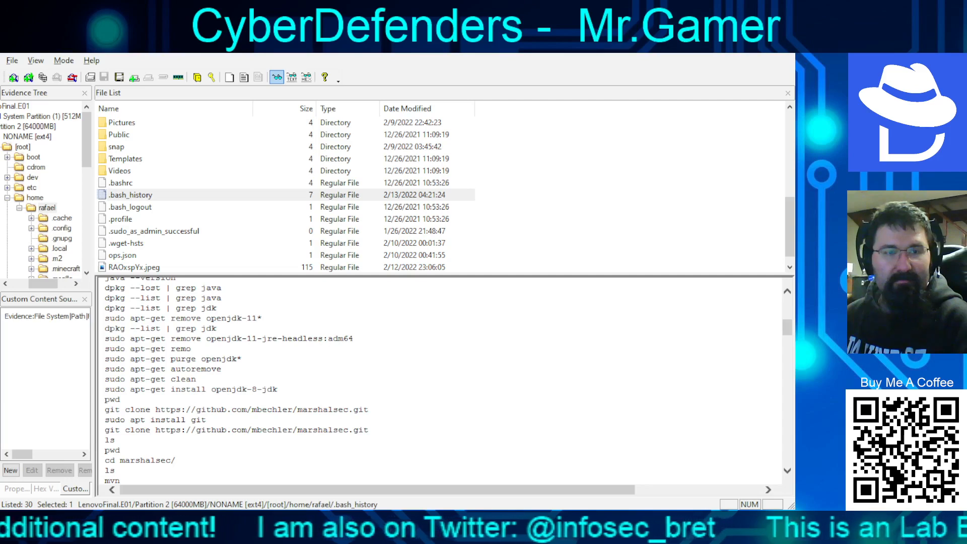
scroll(443, 380, "down", 1)
scroll(443, 380, "down", 2)
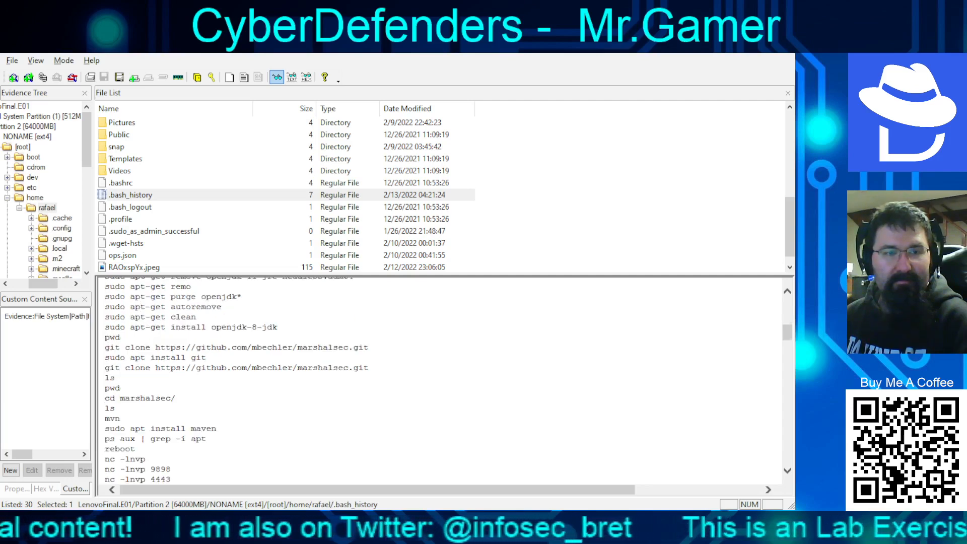
scroll(443, 380, "down", 1)
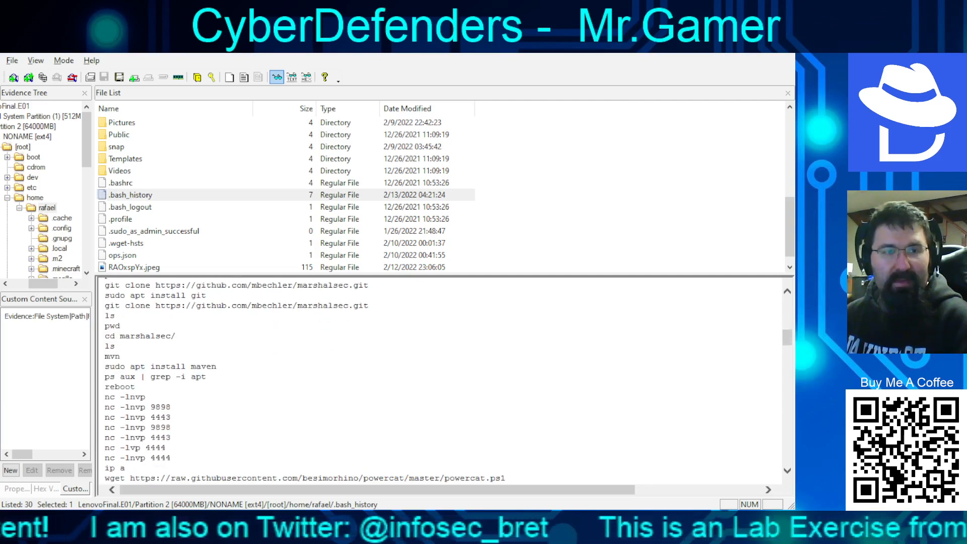
scroll(443, 380, "down", 1)
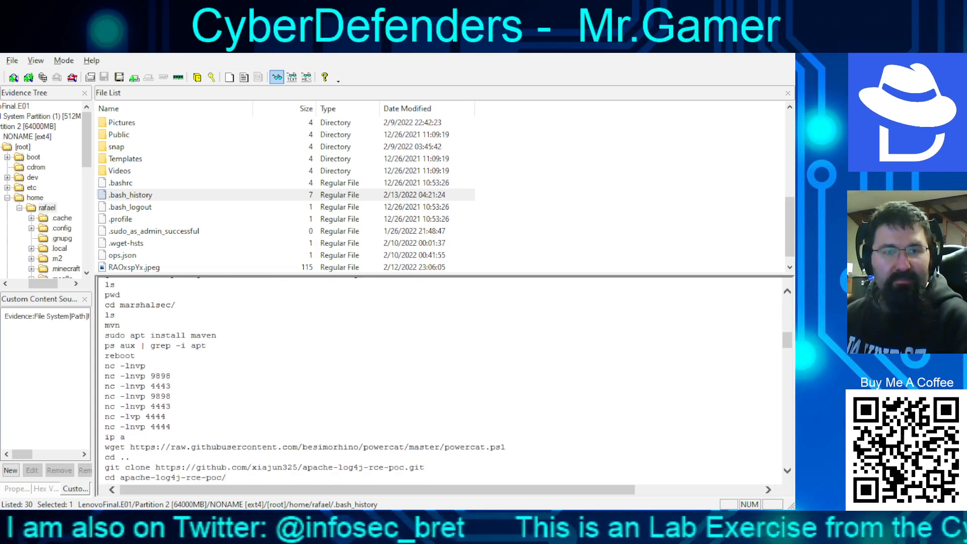
scroll(443, 380, "down", 1)
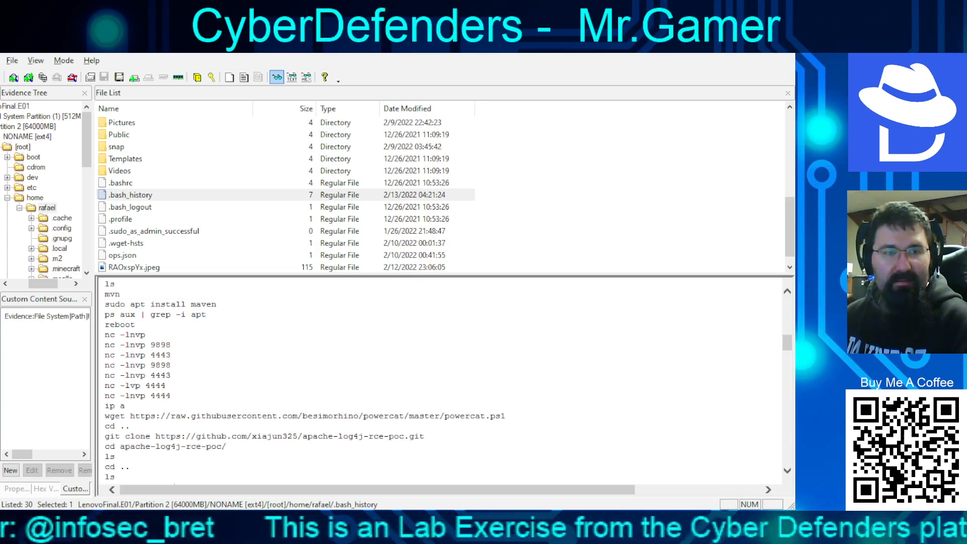
scroll(443, 380, "down", 1)
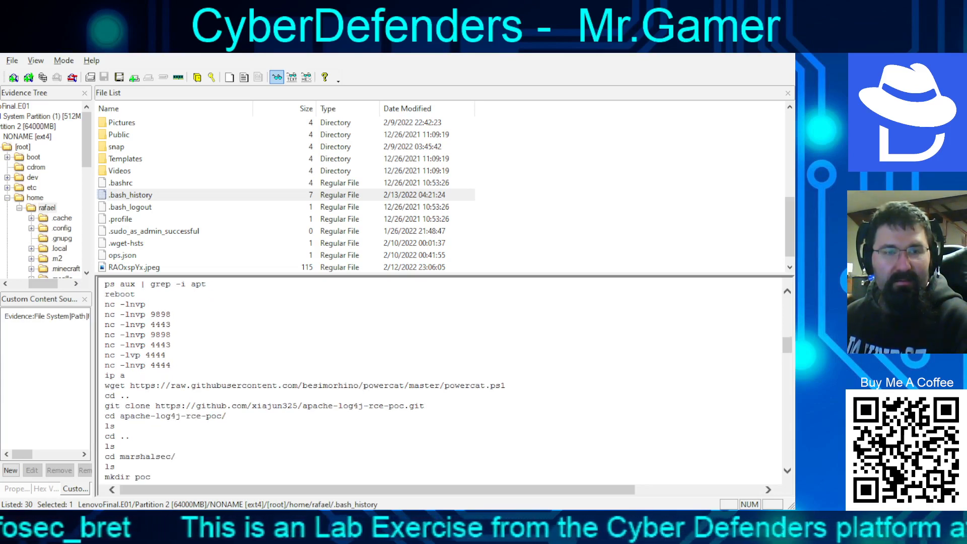
- Select the apache-log4j-rce-poc repository URL and read on through the Log4jRCE and marshalsec commands
mouse_move(425, 405)
left_mouse_down()
mouse_move(180, 405)
mouse_move(156, 416)
mouse_move(155, 405)
left_mouse_up()
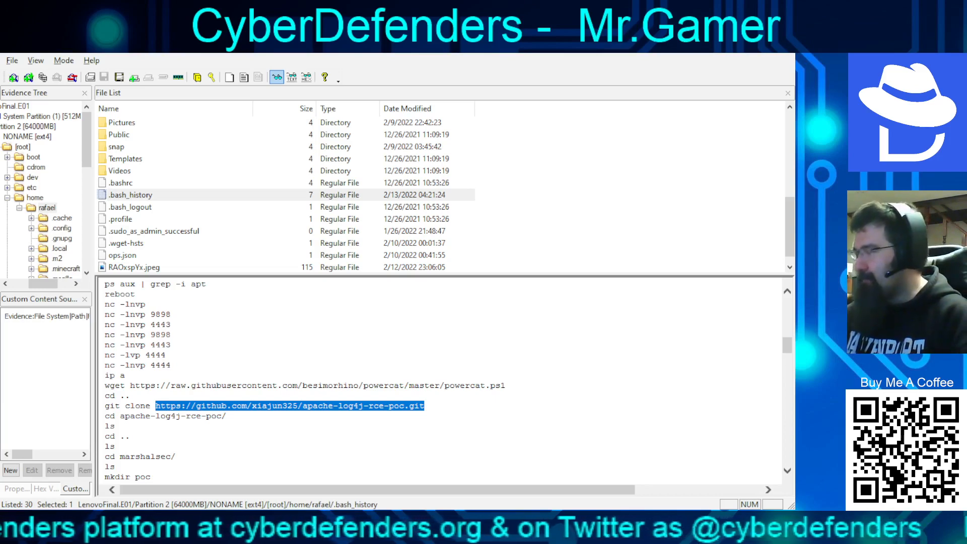
scroll(443, 380, "down", 1)
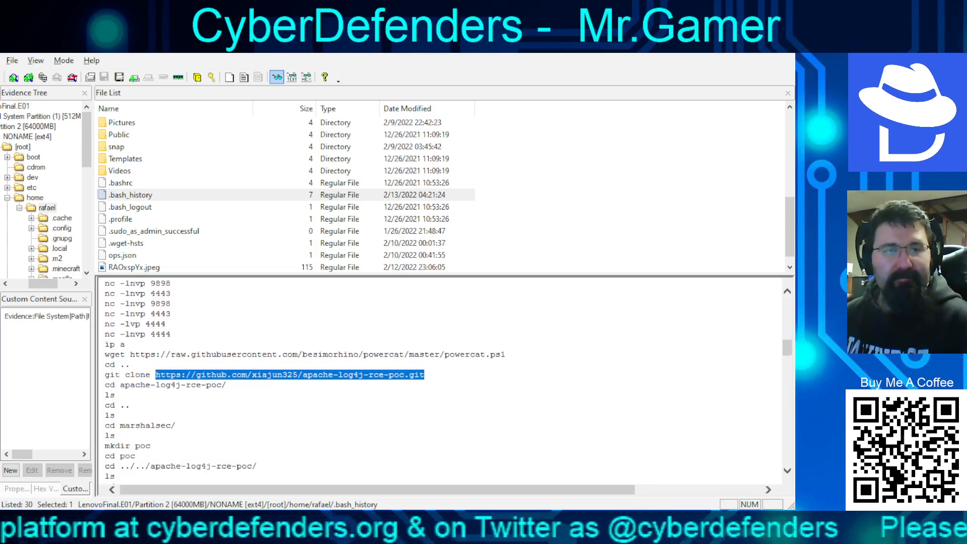
scroll(443, 380, "down", 3)
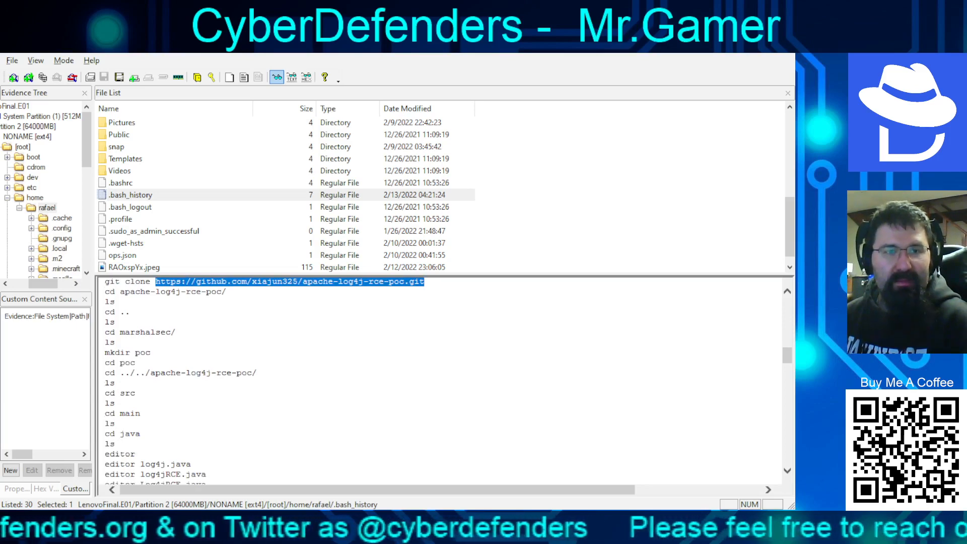
scroll(443, 380, "down", 2)
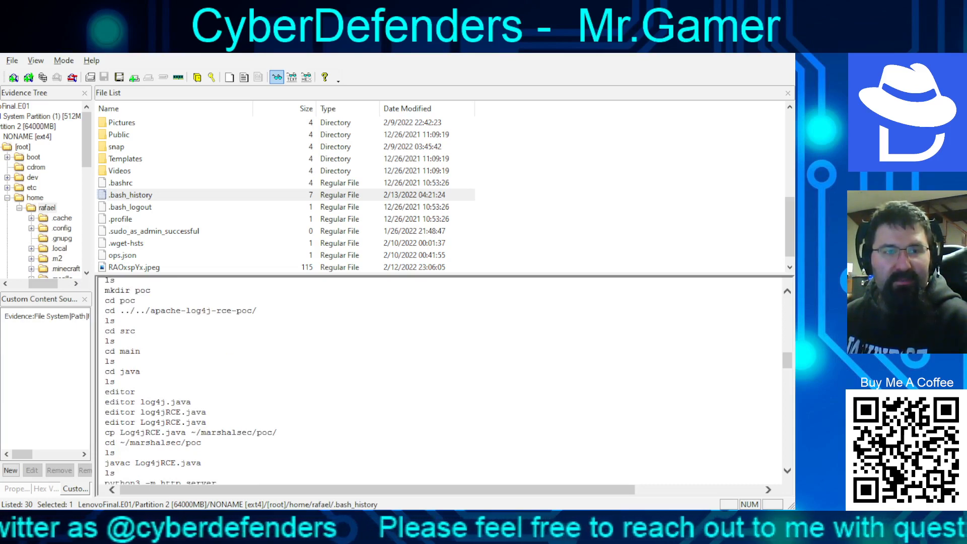
scroll(443, 380, "down", 4)
scroll(443, 380, "down", 6)
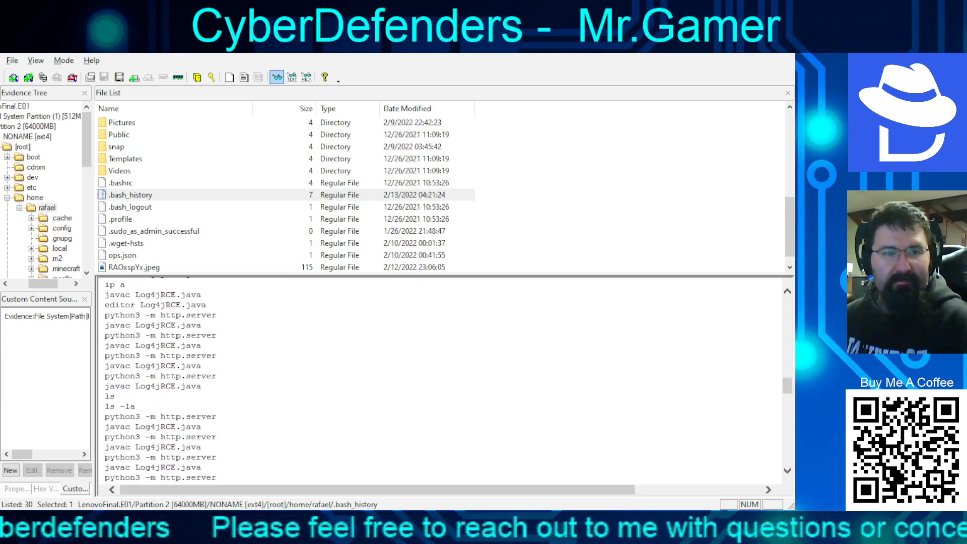
scroll(443, 381, "down", 7)
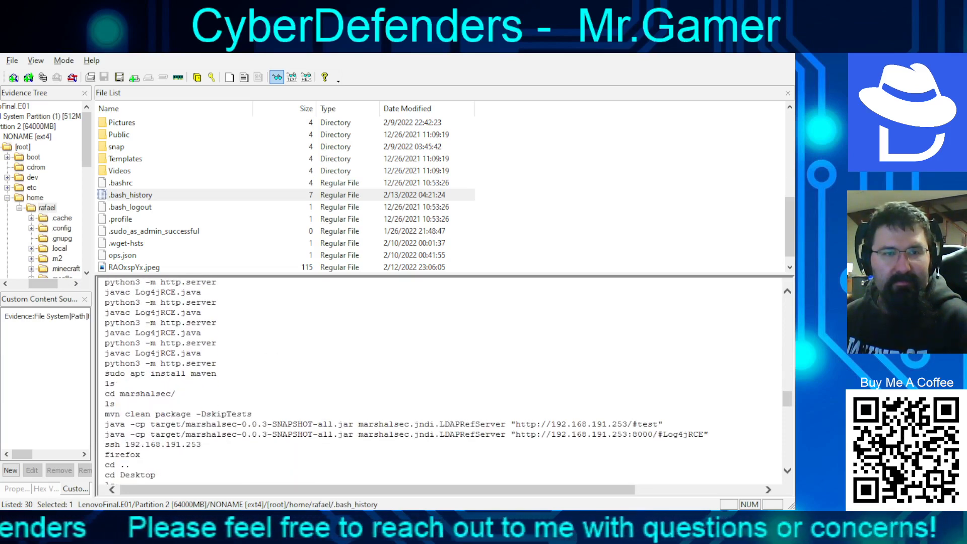
scroll(443, 381, "down", 6)
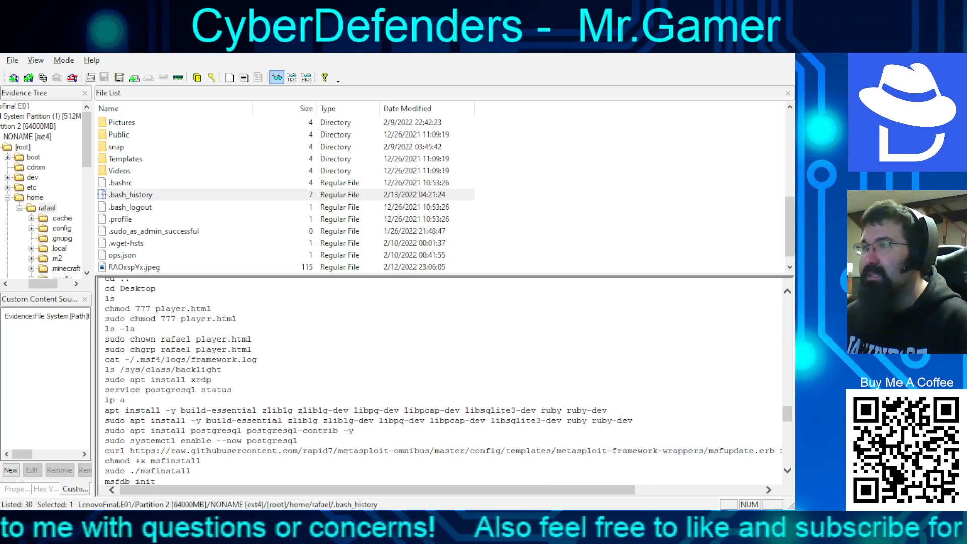
scroll(443, 380, "down", 3)
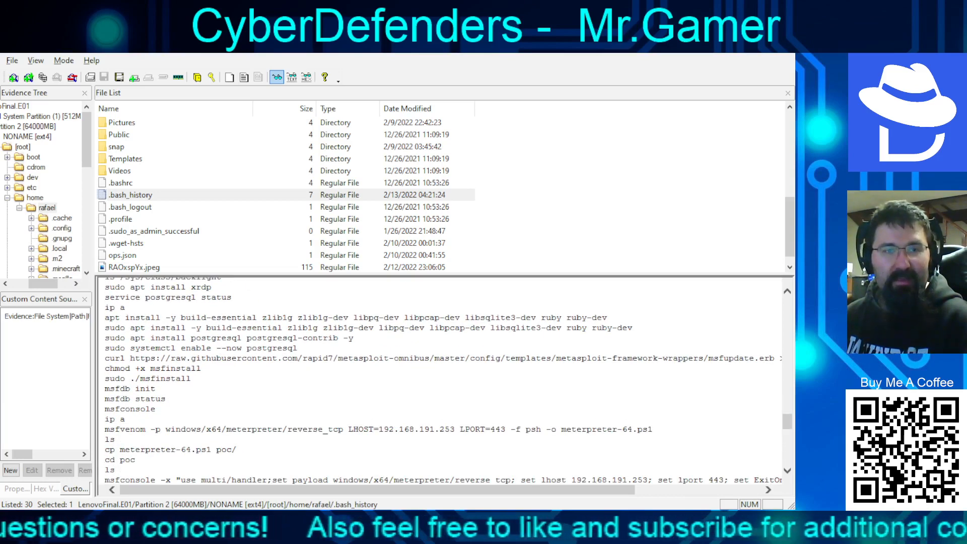
- Highlight the Metasploit installer curl and msfvenom payload lines, then read to the history's end
left_click_drag(105, 358, 551, 358)
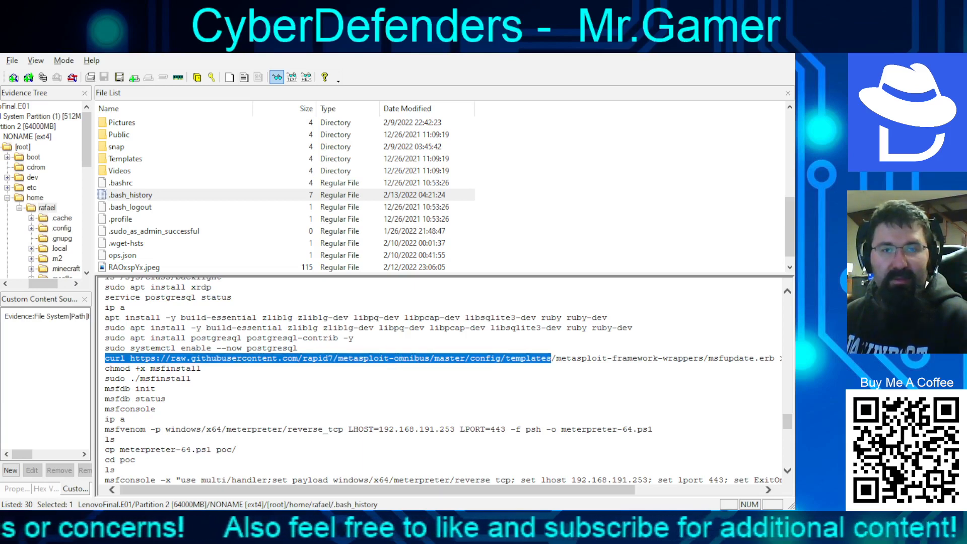
left_click_drag(221, 429, 653, 429)
scroll(443, 380, "down", 3)
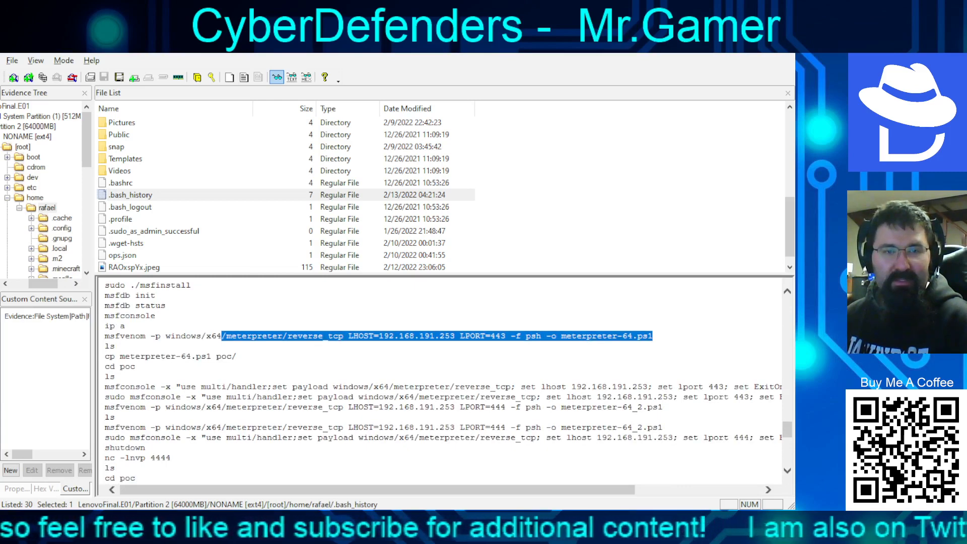
scroll(443, 380, "down", 3)
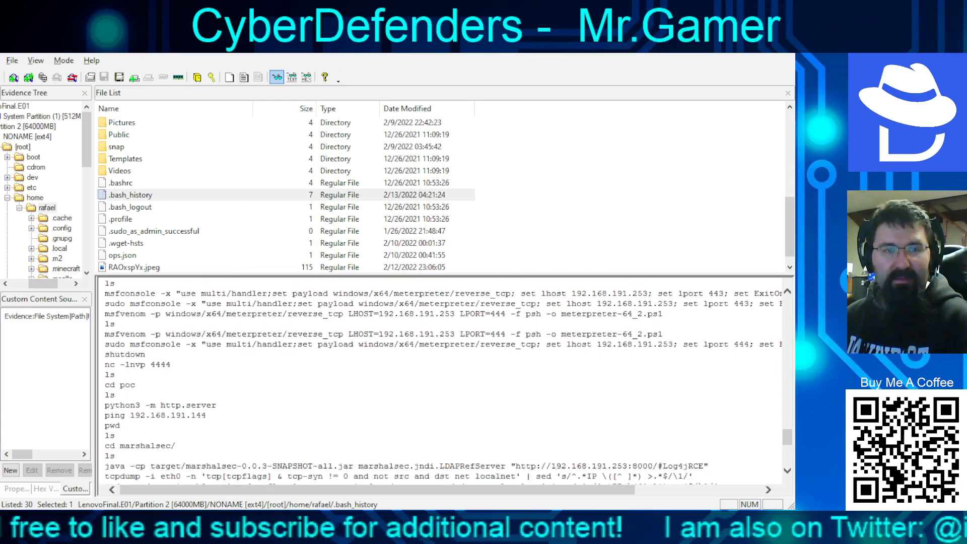
scroll(443, 380, "down", 2)
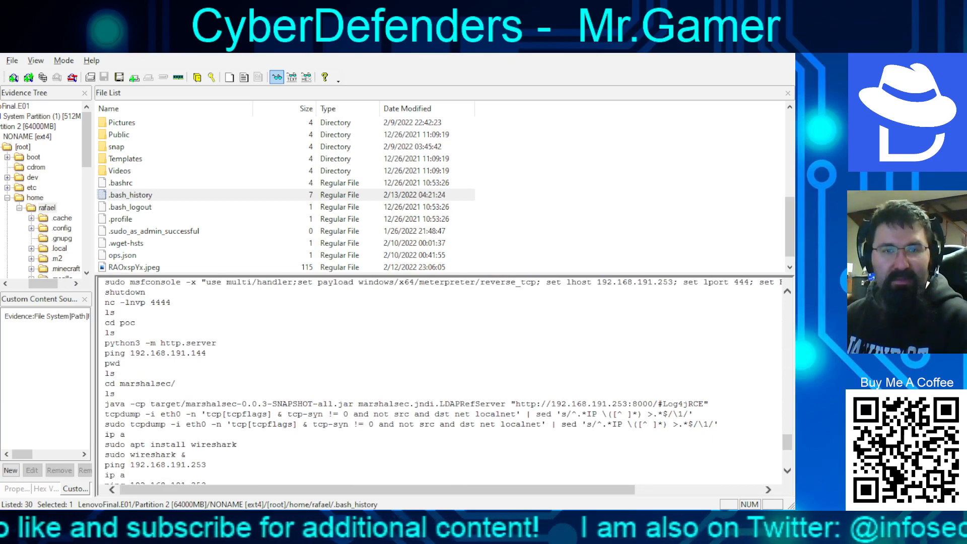
scroll(443, 380, "down", 5)
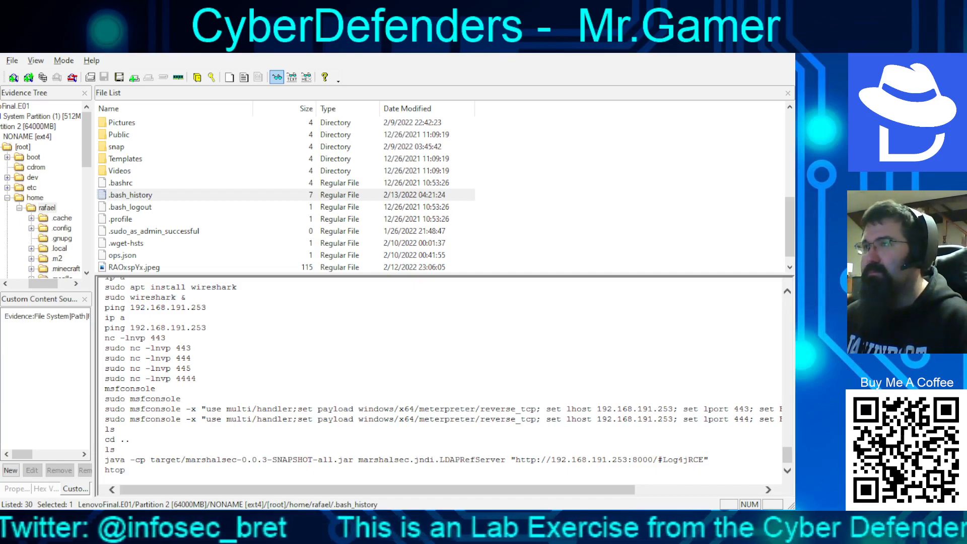
- Submit log4j as the Q1 answer, then expand Q2 about the operating system version
key("alt+Tab")
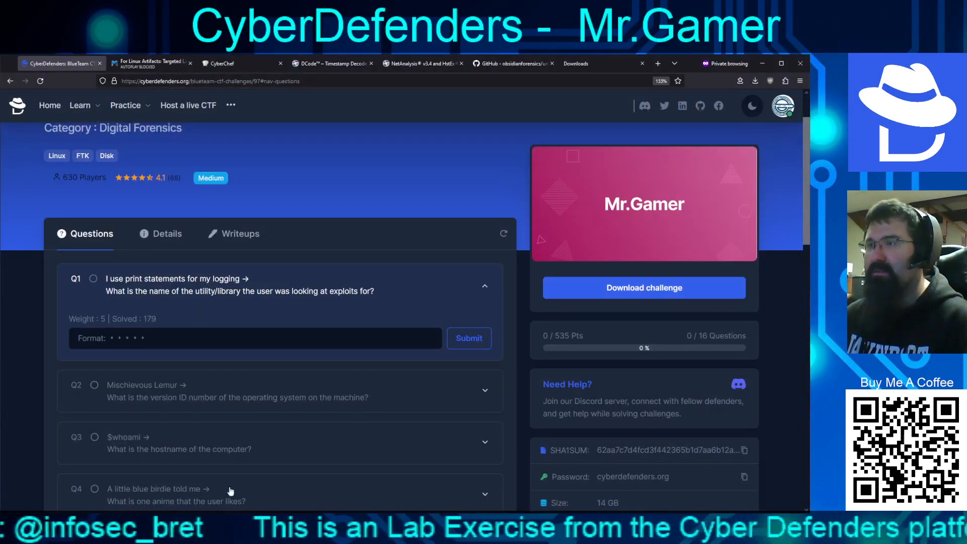
left_click(193, 341)
type("log4j")
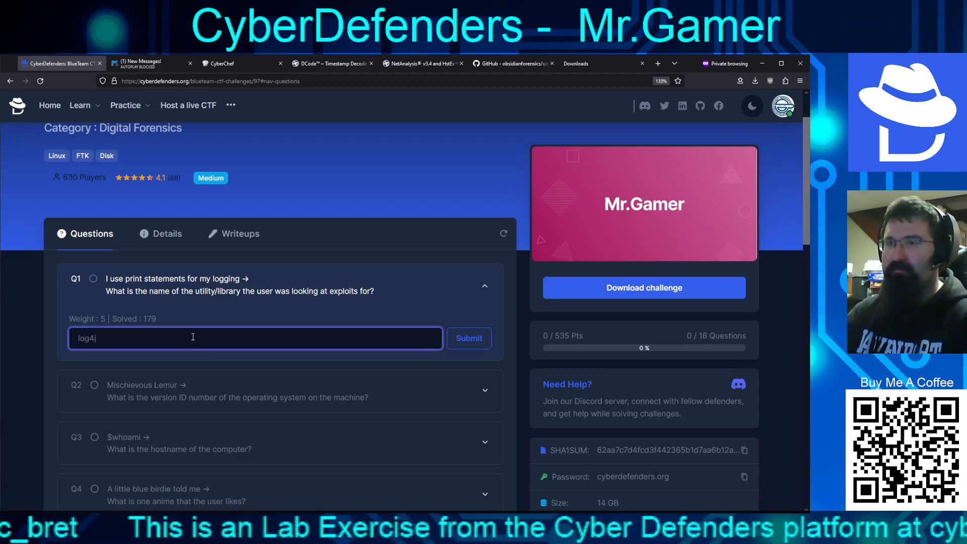
key("Return")
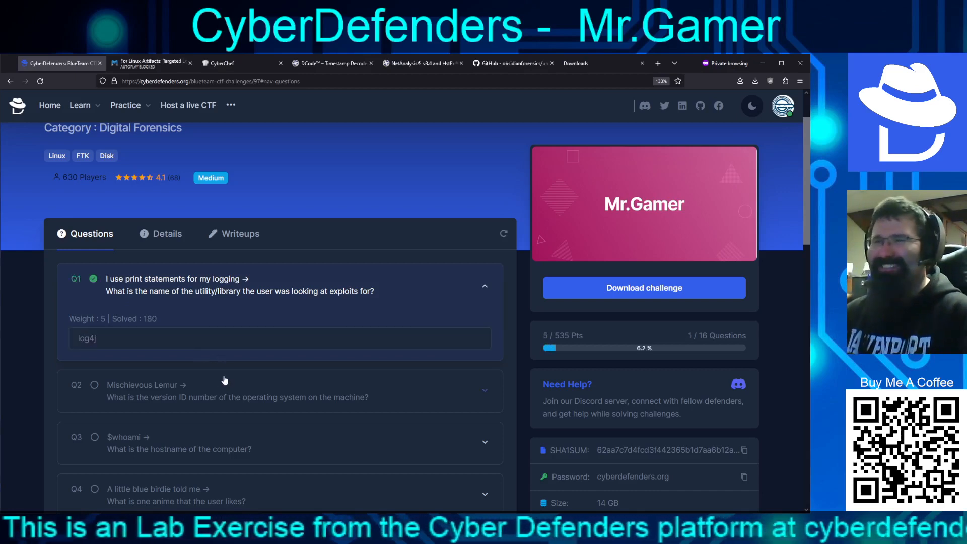
scroll(225, 361, "down", 3)
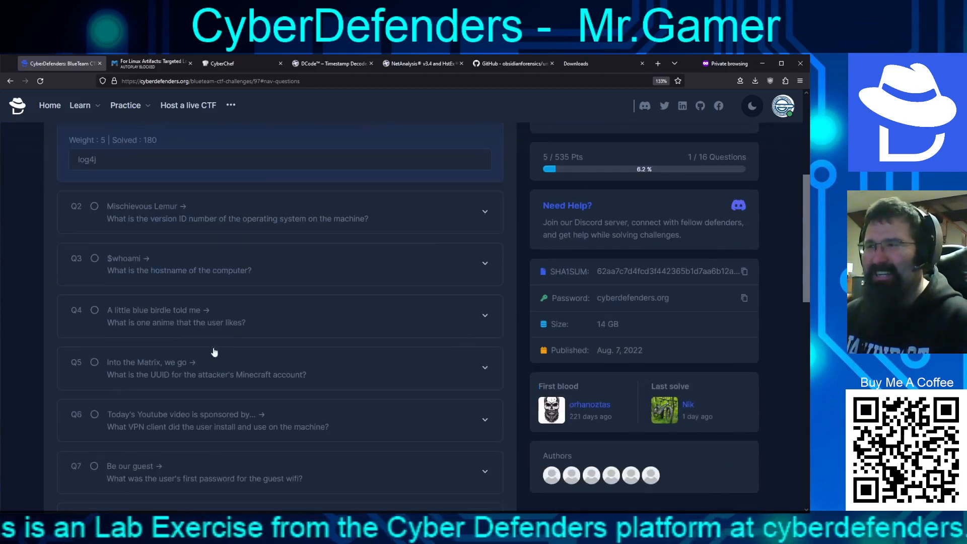
left_click(202, 219)
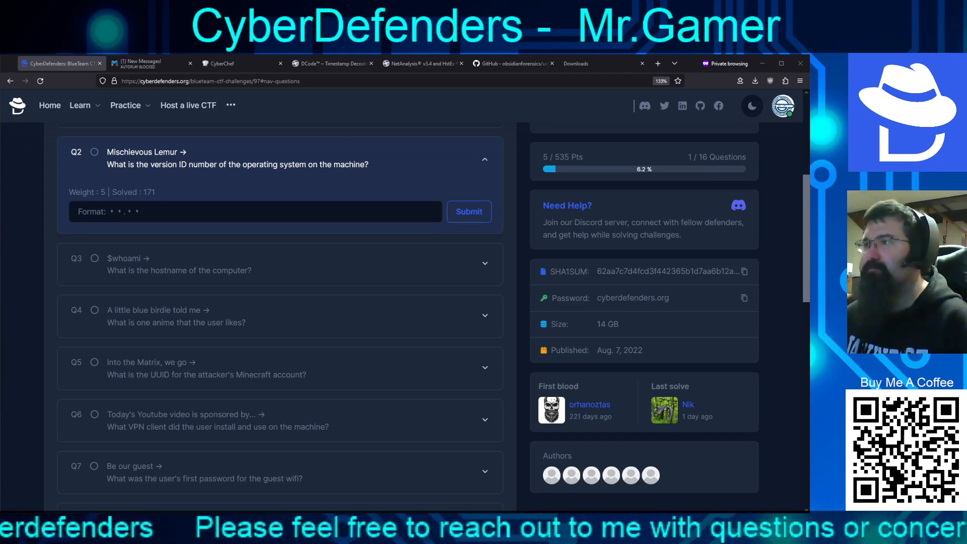
key("alt+Tab")
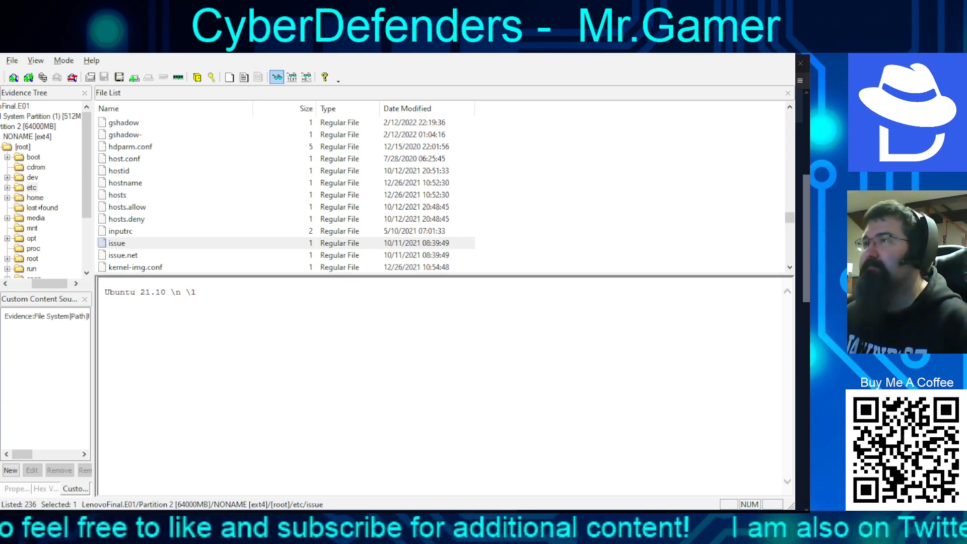
key("alt+Tab")
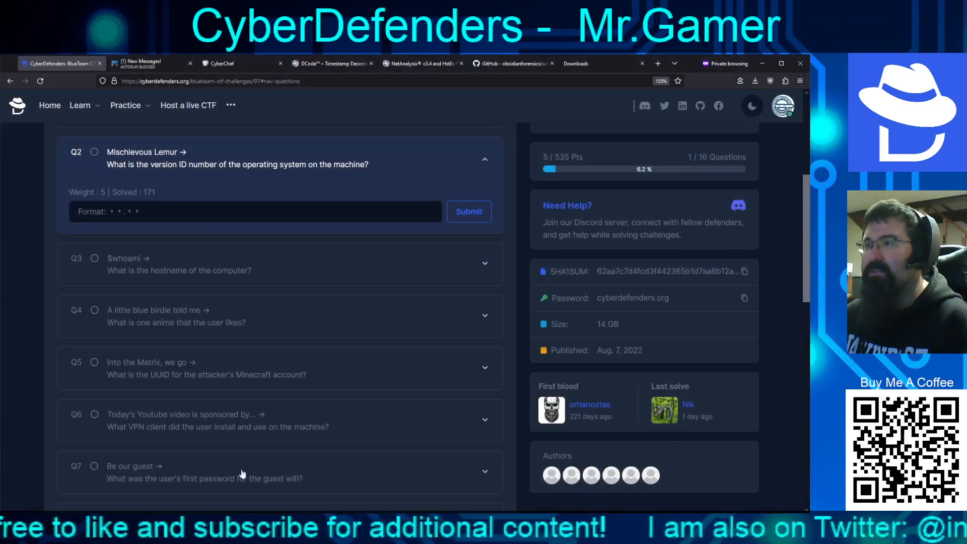
- Submit 21.10 as the Q2 answer, then expand Q3 asking for the hostname
left_click(196, 215)
type("21.10")
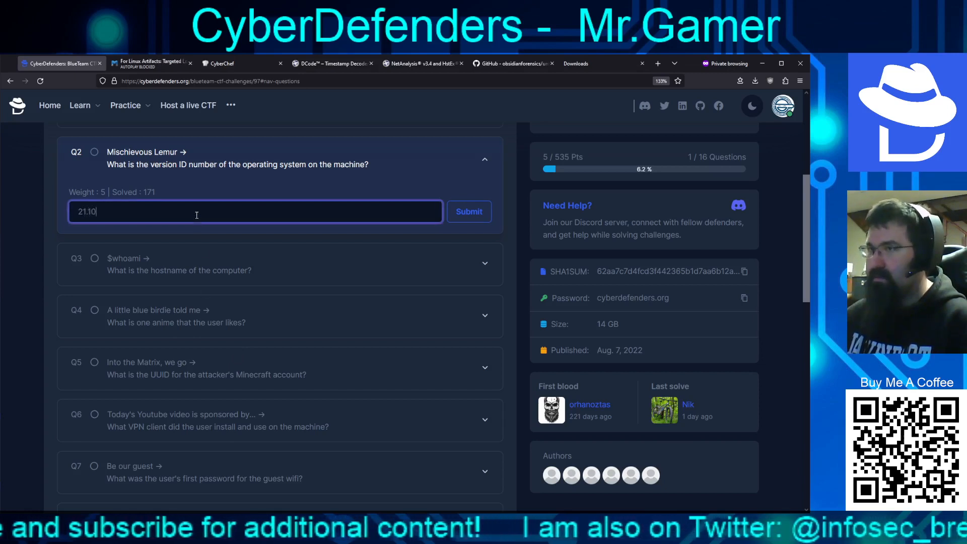
key("Return")
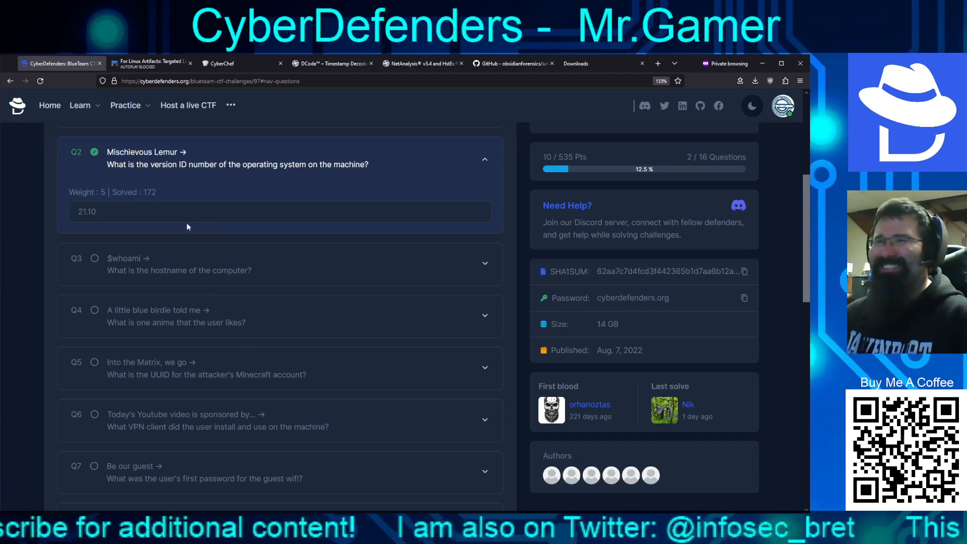
left_click(161, 265)
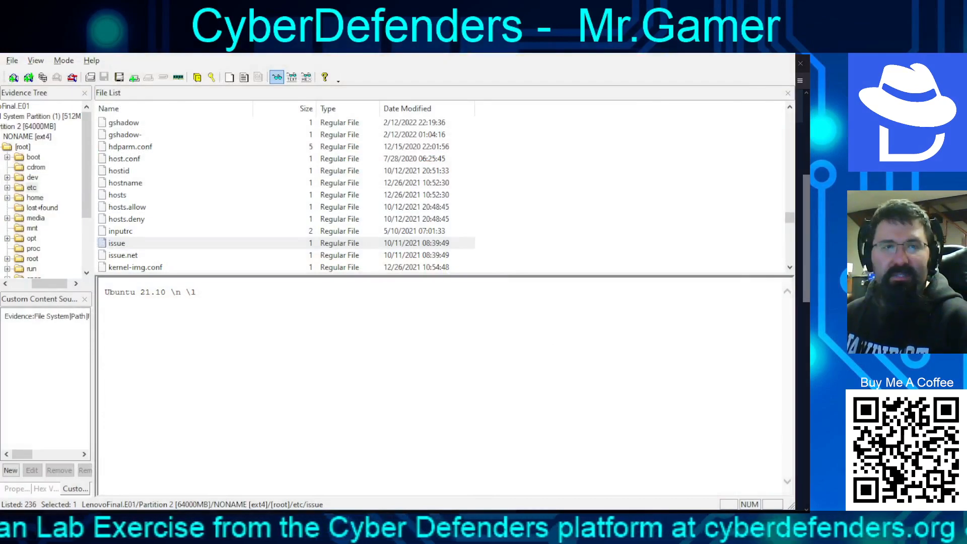
- Show /etc/hosts, select the hostname rshell-lenovo, then return to the challenge page
left_click(117, 194)
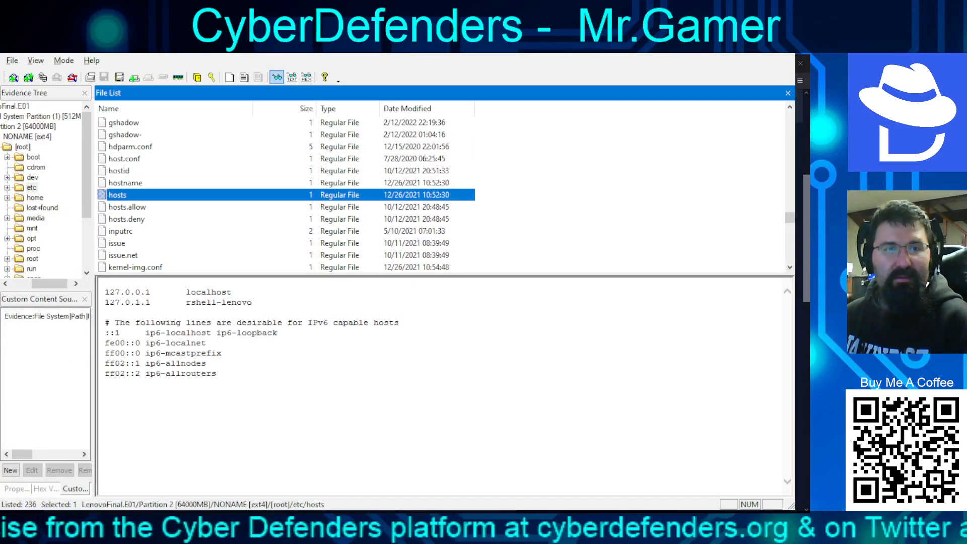
double_click(209, 292)
left_click_drag(186, 303, 252, 302)
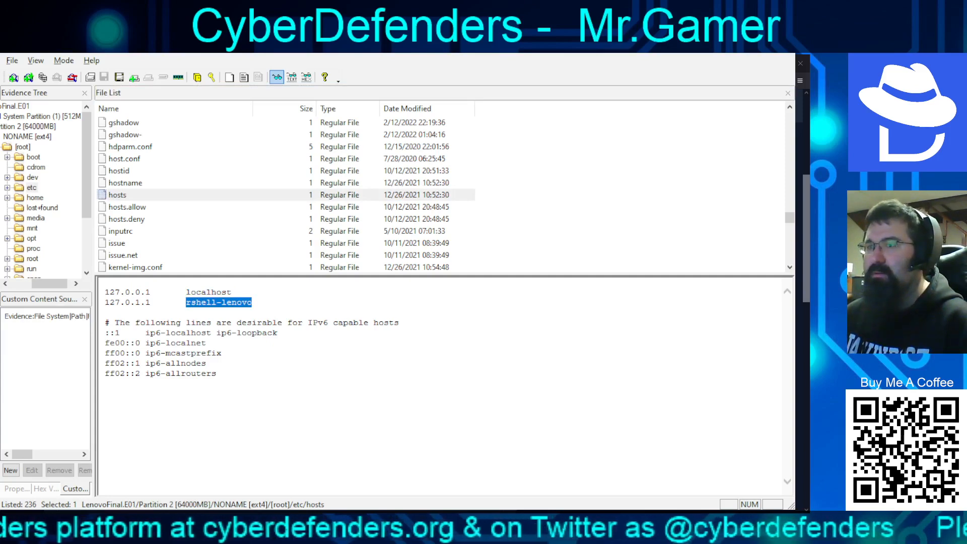
left_click(252, 302)
key("alt+Tab")
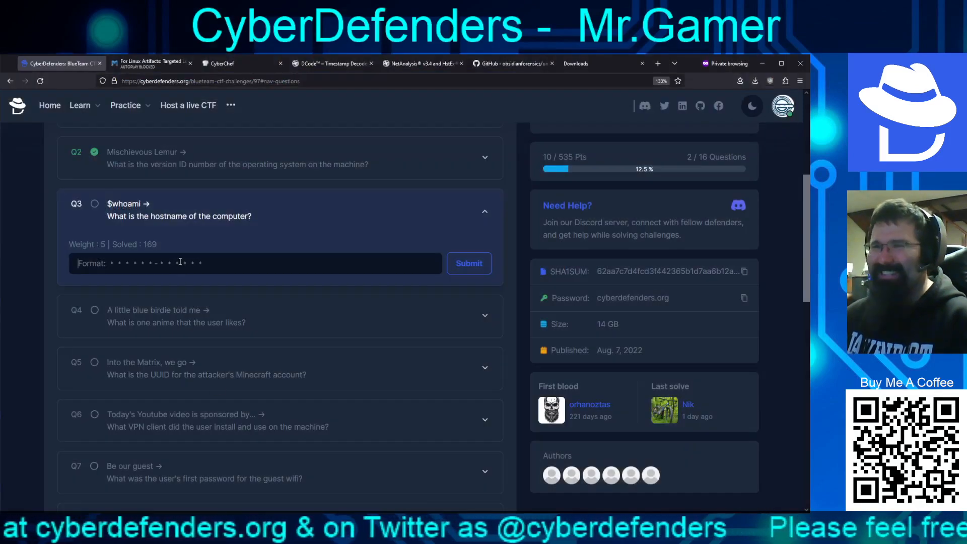
- Enter rshell-lenovo in the Q3 answer box and submit it
left_click(182, 263)
type("rshell")
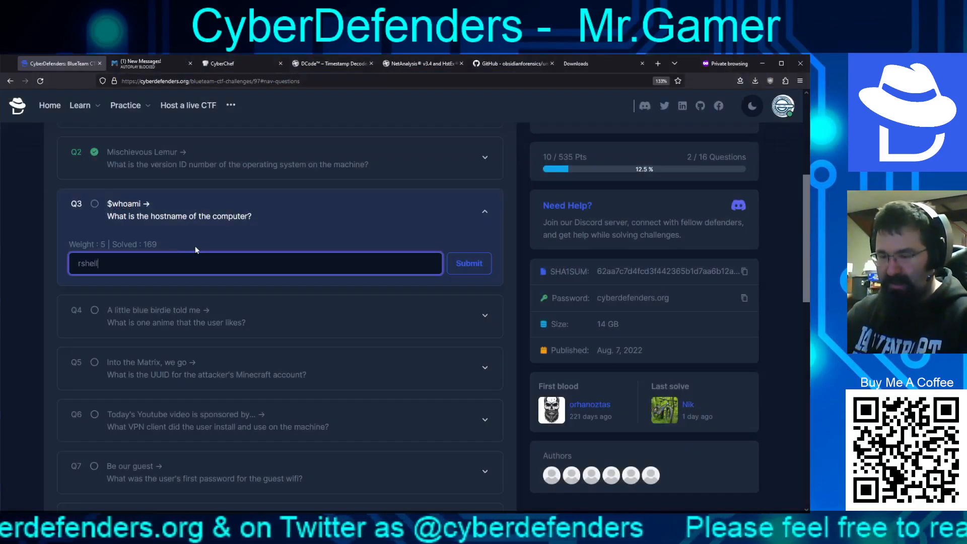
type("-lenovo")
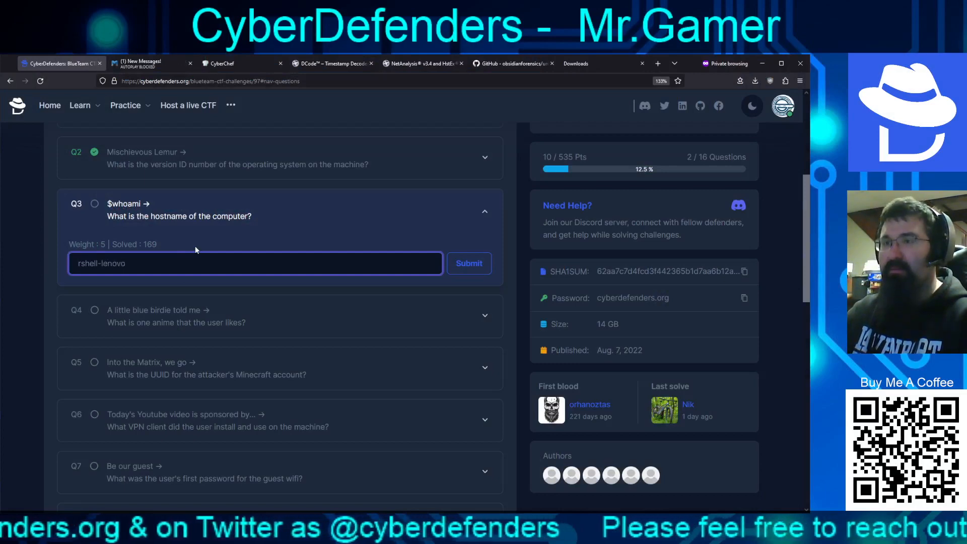
key("Return")
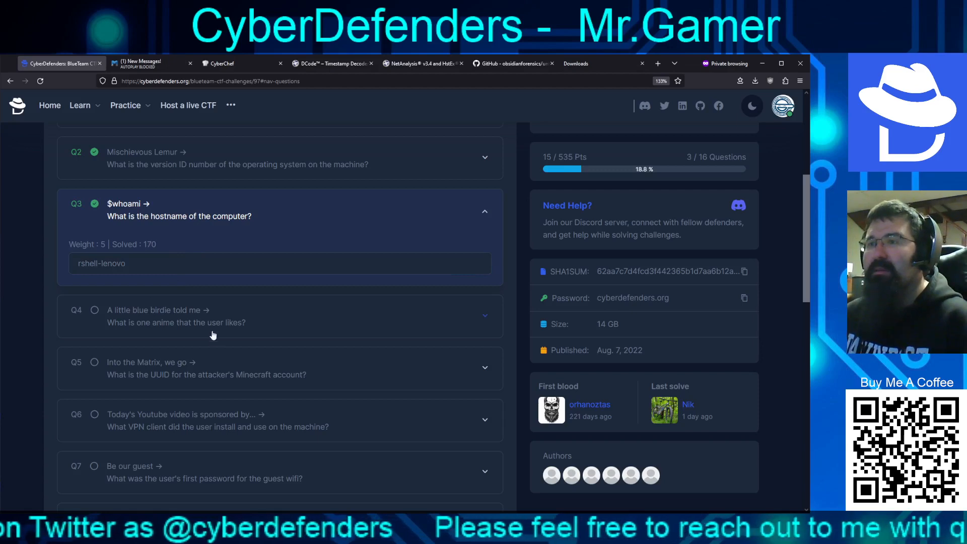
- Answer Q4 with 'attack on titan', correcting the misspelled title, and submit it
left_click(146, 316)
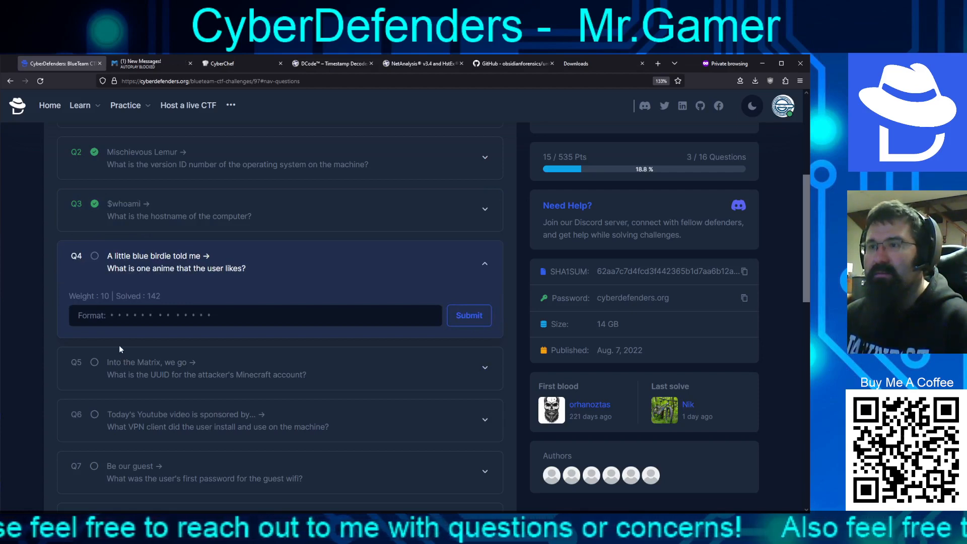
left_click(151, 316)
type("atta")
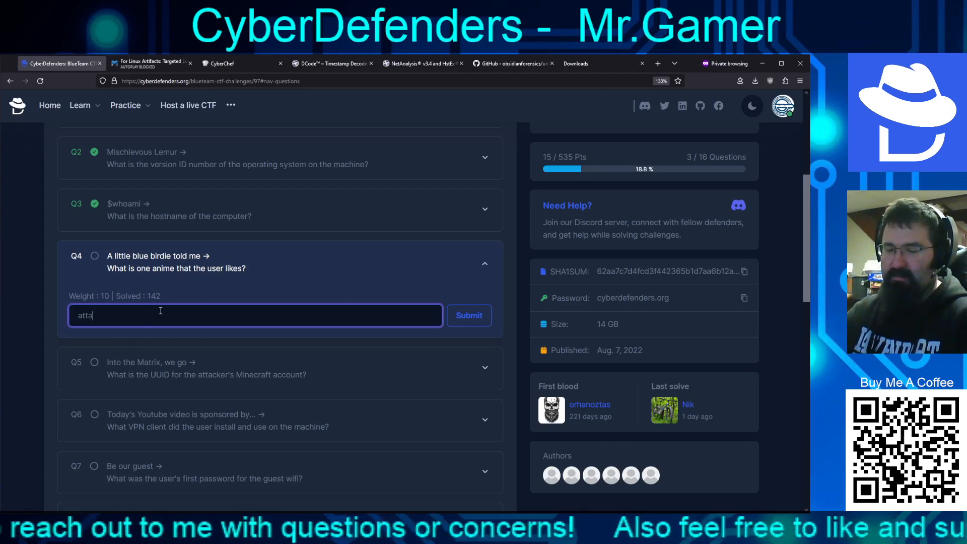
type("ck on titan")
key("BackSpace")
key("BackSpace")
key("BackSpace")
key("BackSpace")
key("BackSpace")
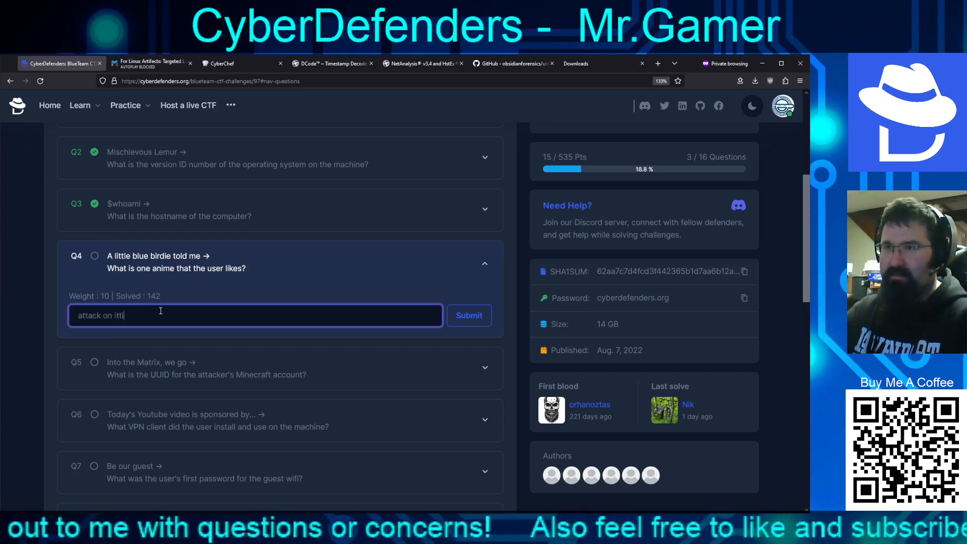
type("tia")
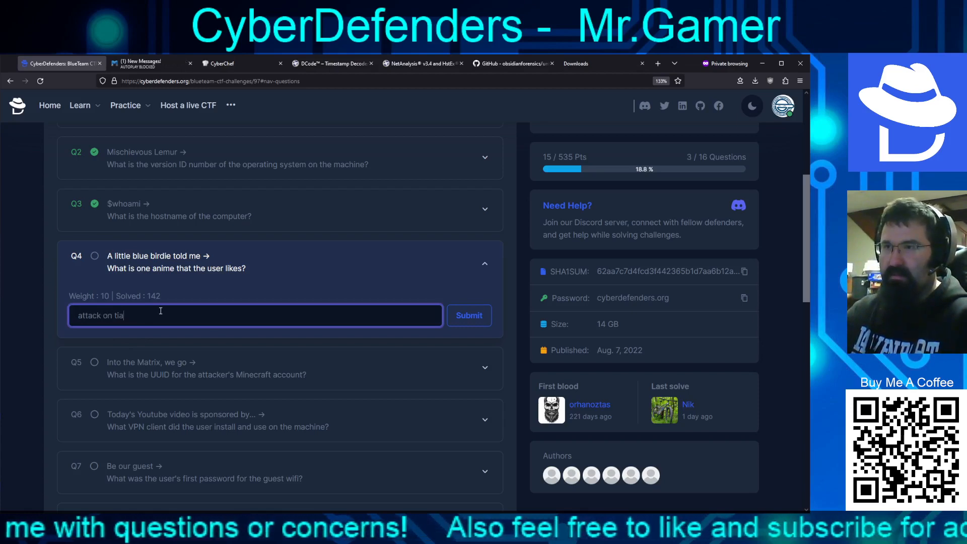
key("BackSpace")
type("tan")
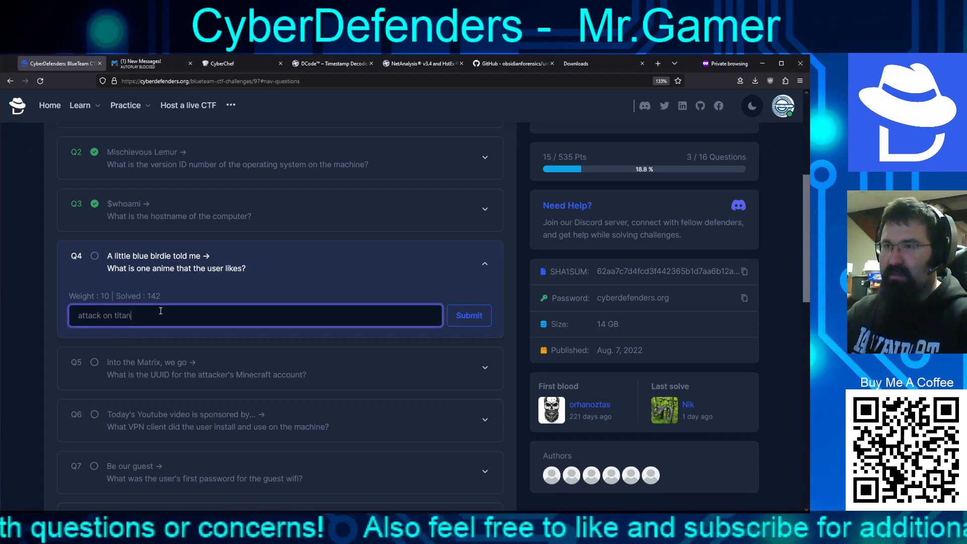
key("Return")
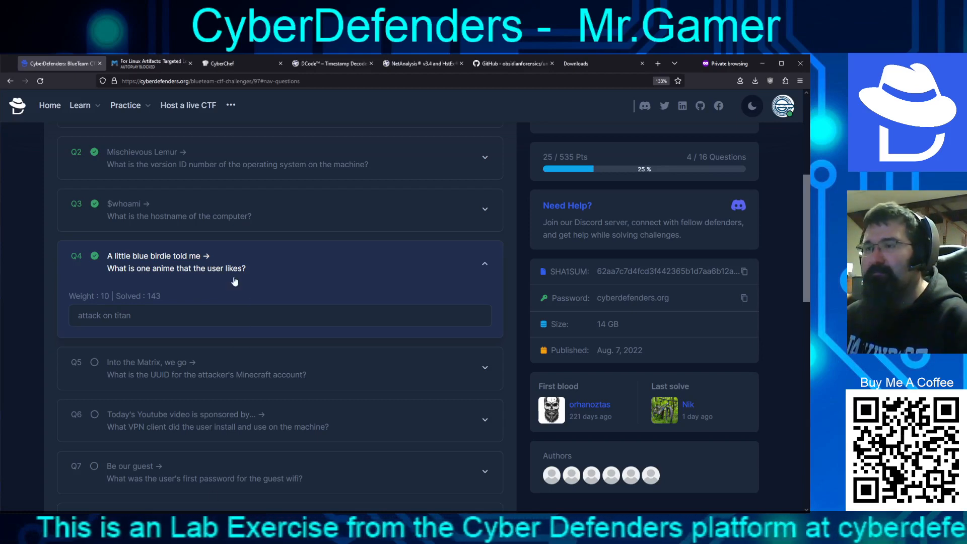
scroll(234, 281, "down", 4)
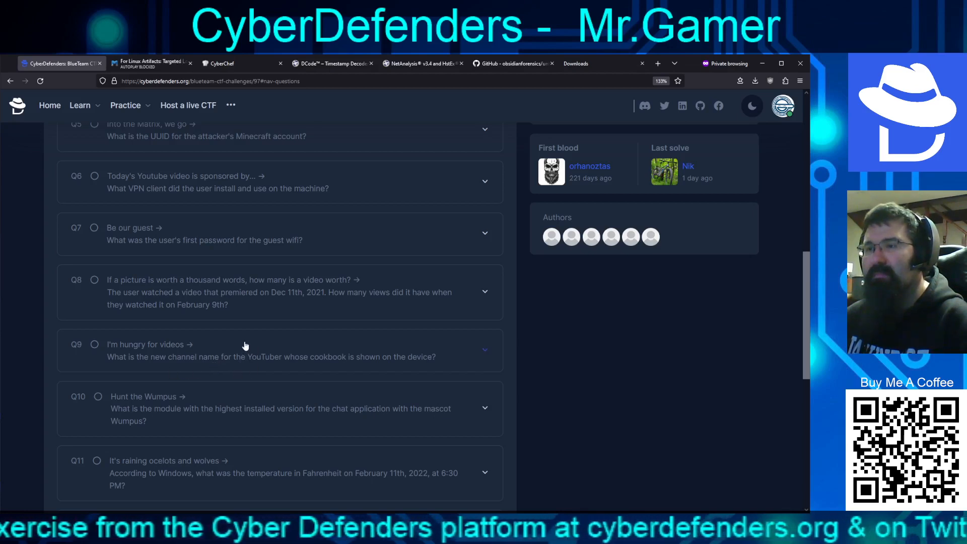
scroll(235, 324, "down", 5)
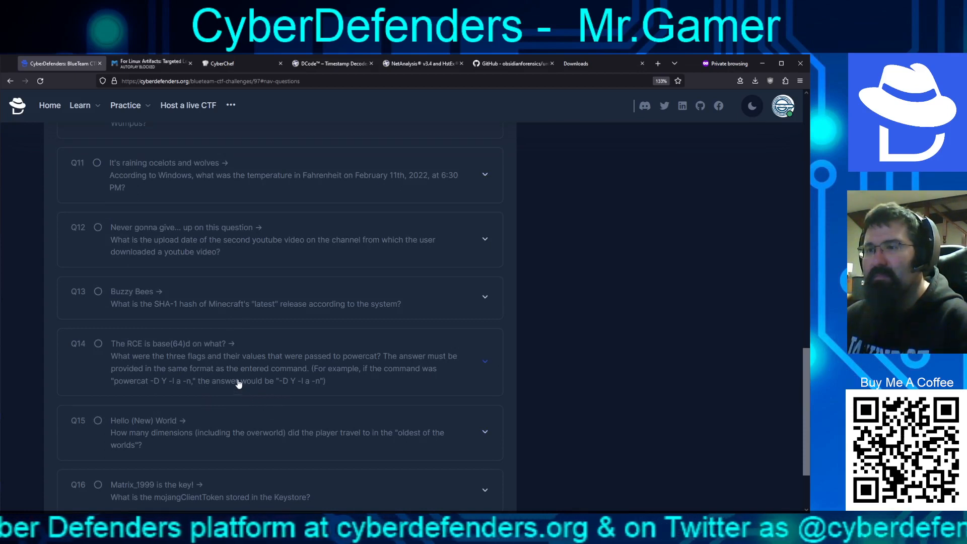
scroll(237, 355, "down", 2)
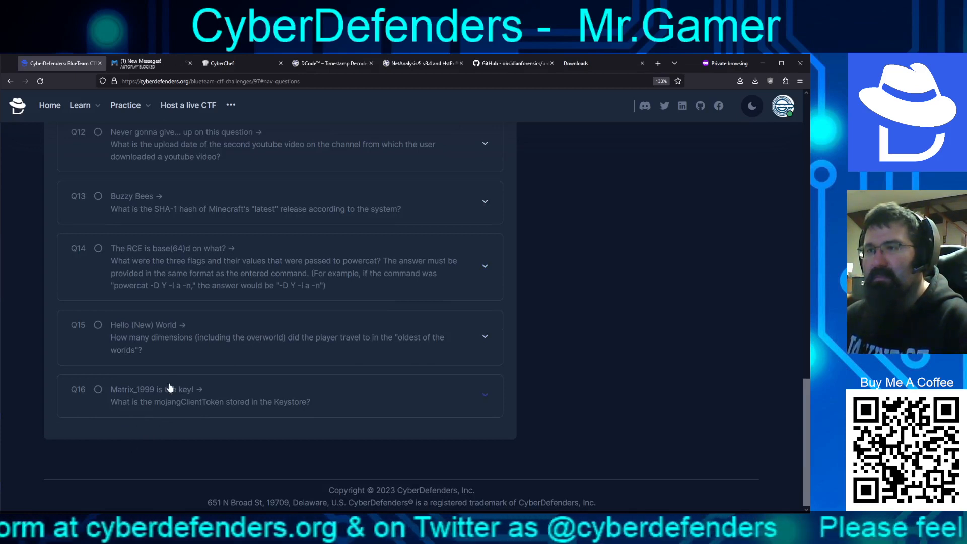
scroll(191, 393, "up", 6)
scroll(247, 384, "up", 7)
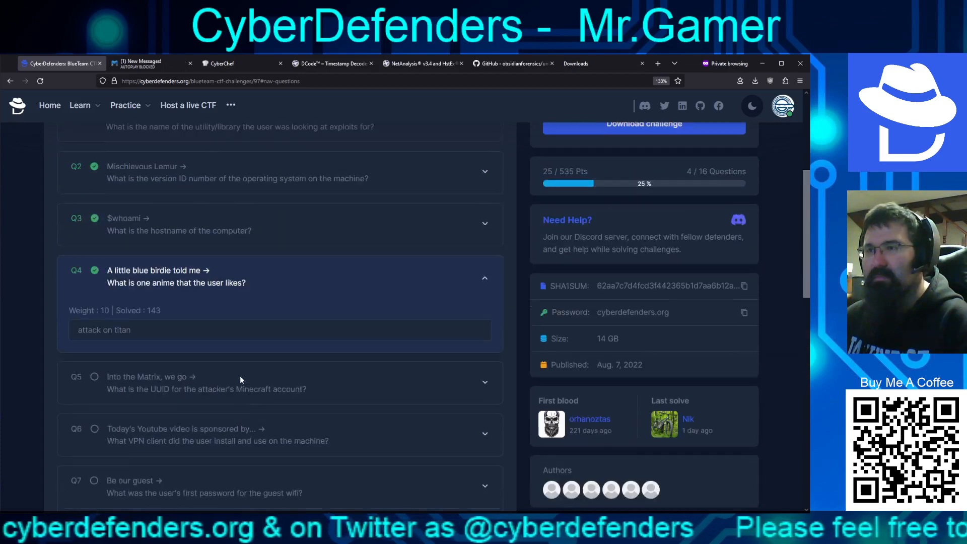
scroll(201, 326, "down", 3)
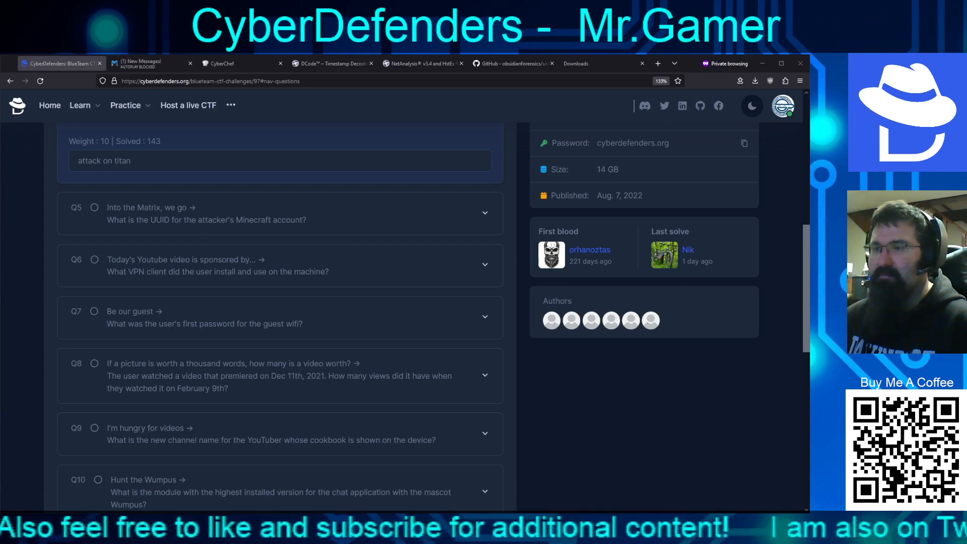
- Switch to the Magnet Forensics Linux artifacts guide page and scroll through its download form
left_click(143, 63)
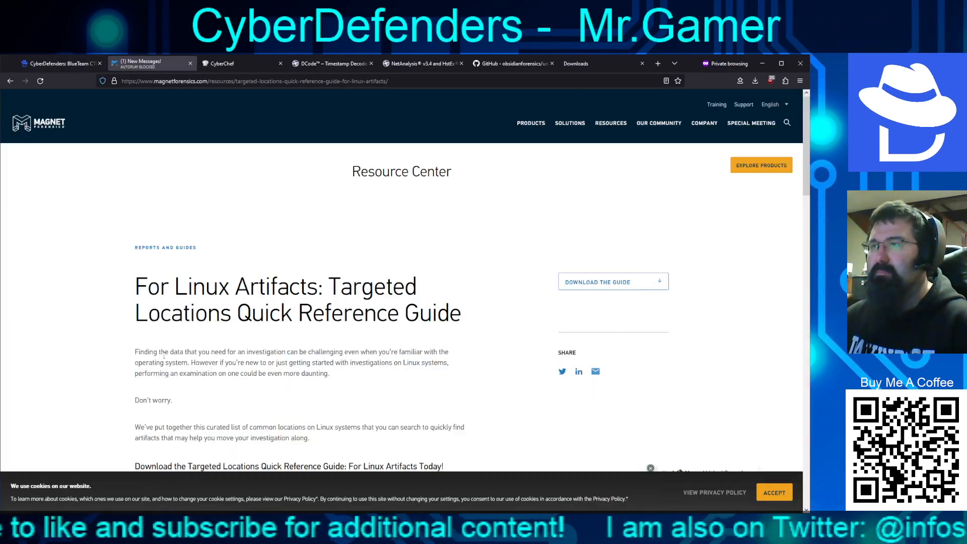
scroll(123, 373, "down", 8)
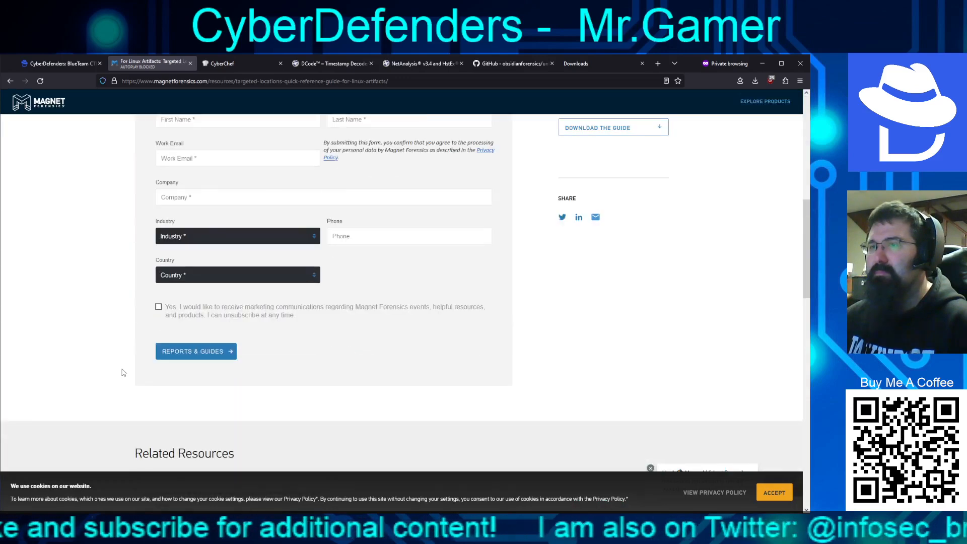
scroll(115, 397, "down", 4)
scroll(115, 397, "up", 3)
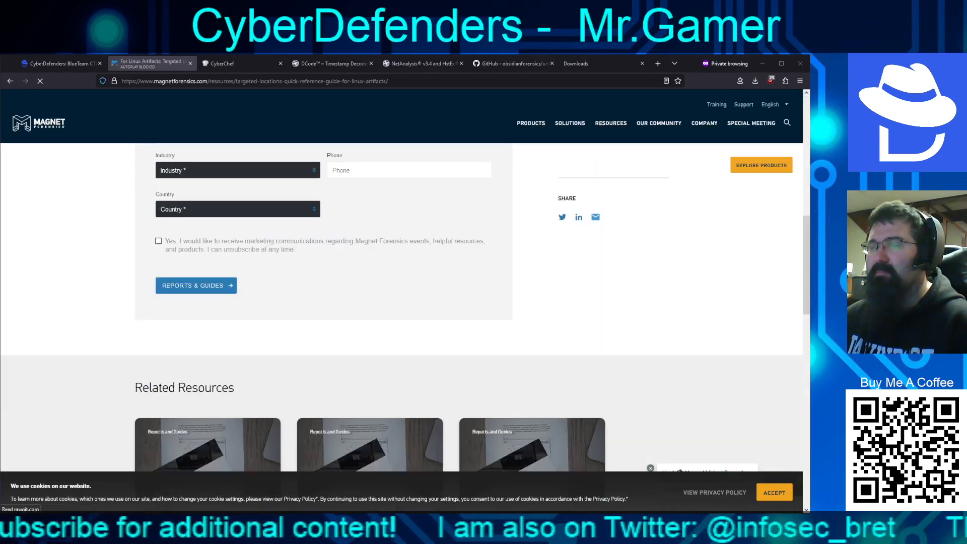
scroll(116, 397, "up", 5)
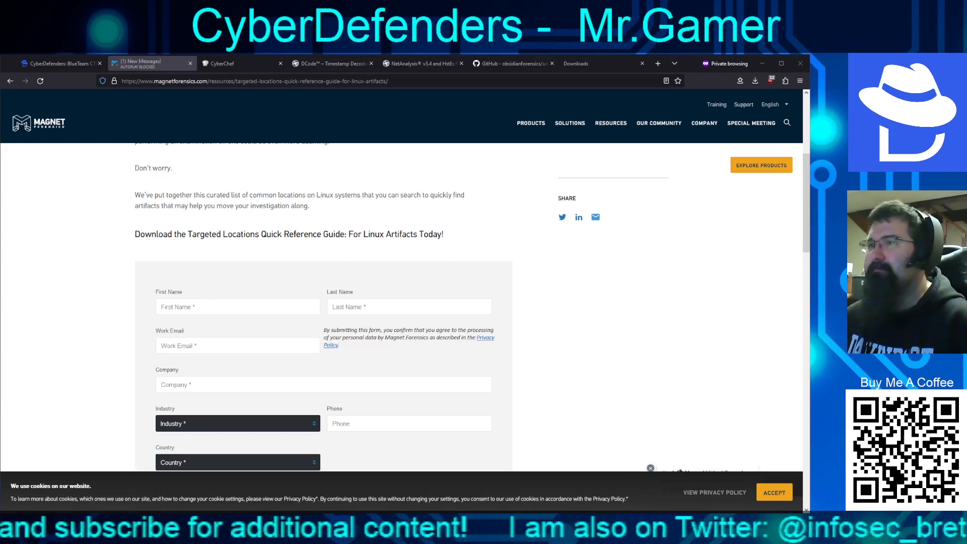
- Review Q1–Q4 in the CyberDefenders questions list, then return to FTK Imager
left_click(55, 64)
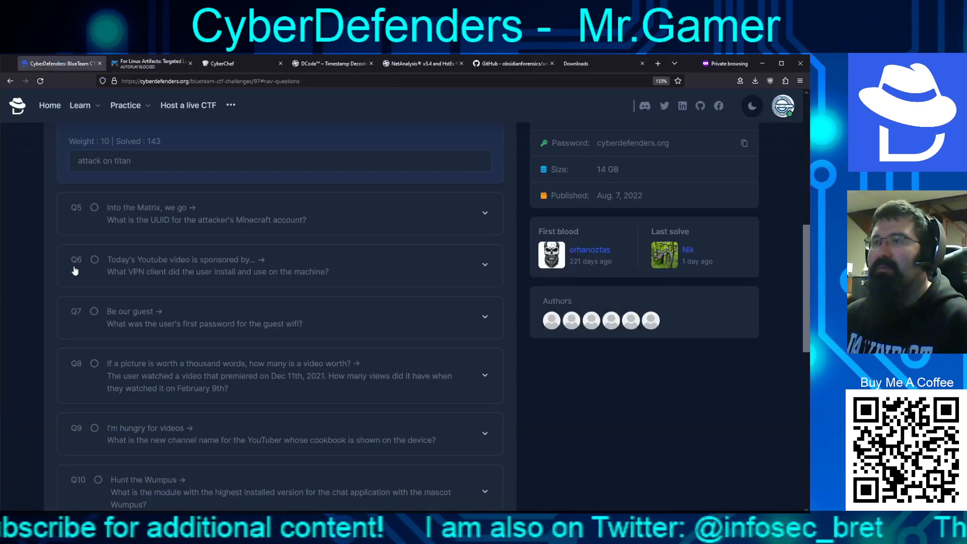
scroll(134, 262, "up", 5)
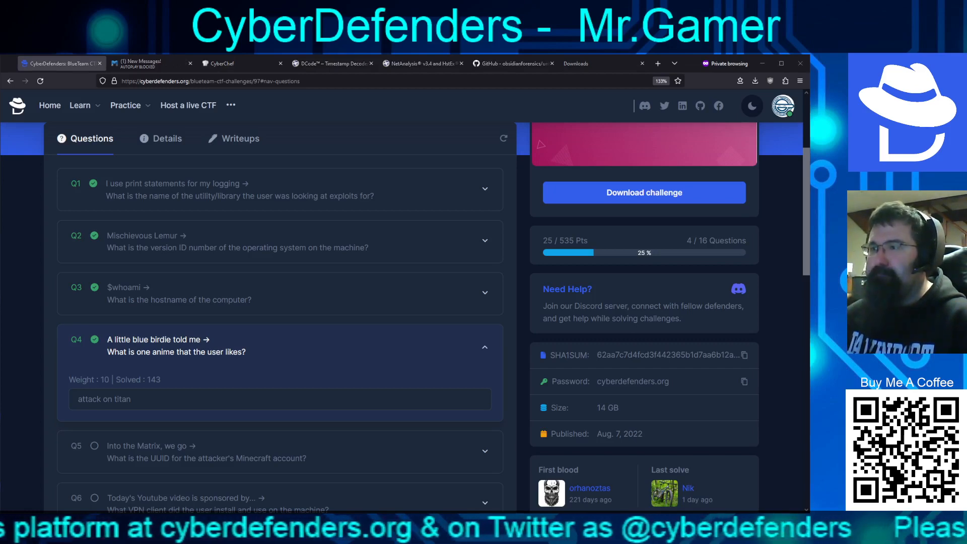
key("alt+Tab")
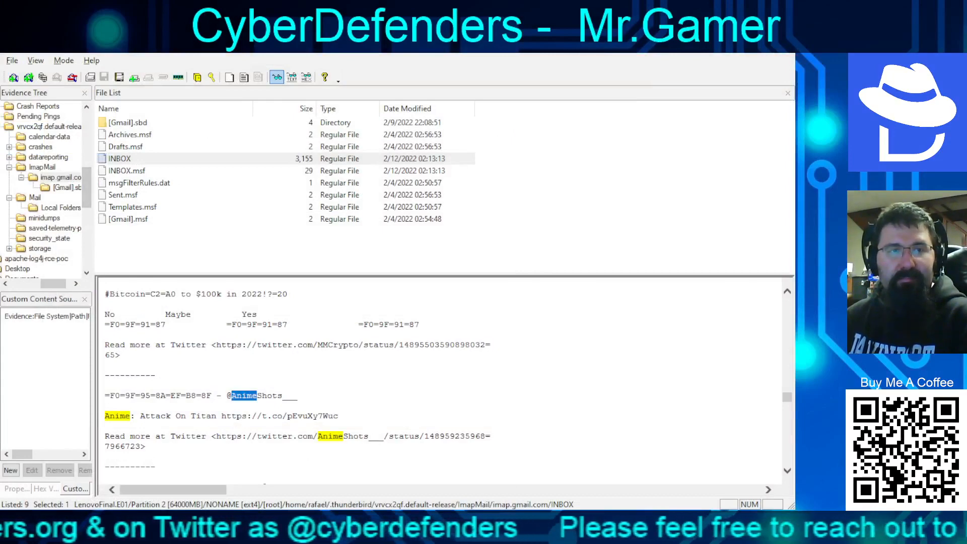
- Widen the left panes and scroll the Evidence Tree to the imap.gmail.com folder
left_click_drag(95, 251, 176, 251)
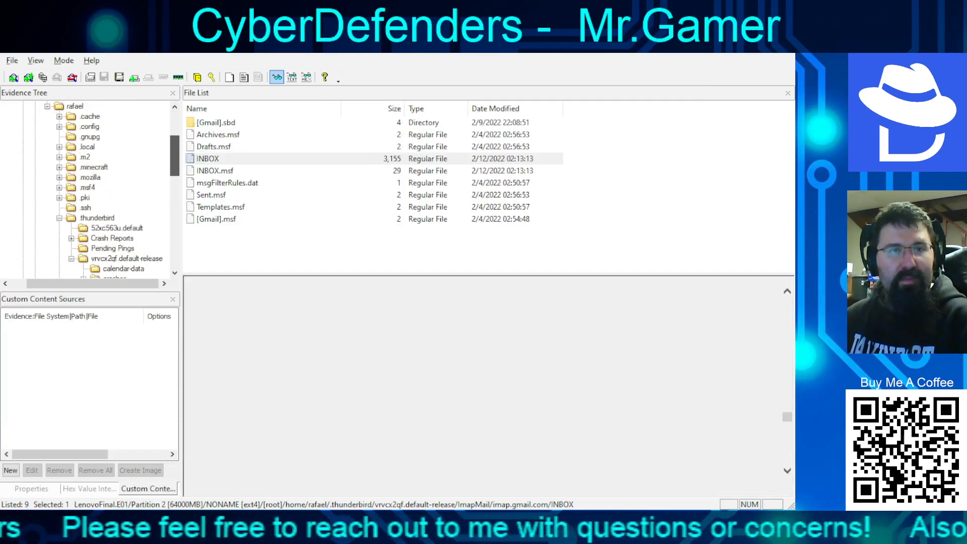
mouse_move(174, 155)
left_mouse_down()
mouse_move(174, 137)
mouse_move(175, 169)
left_mouse_up()
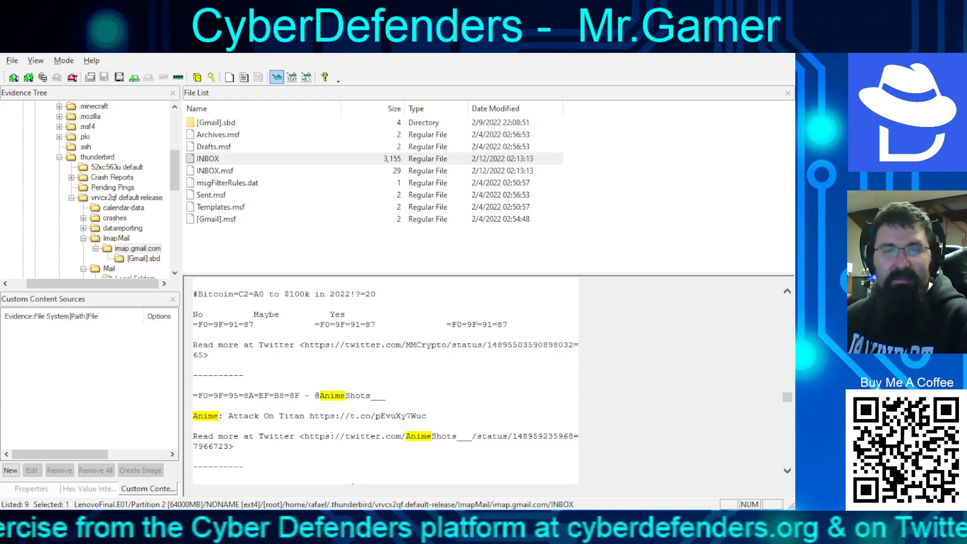
- Step through the Anime and AnimeShots matches in the Thunderbird INBOX text
key("Return")
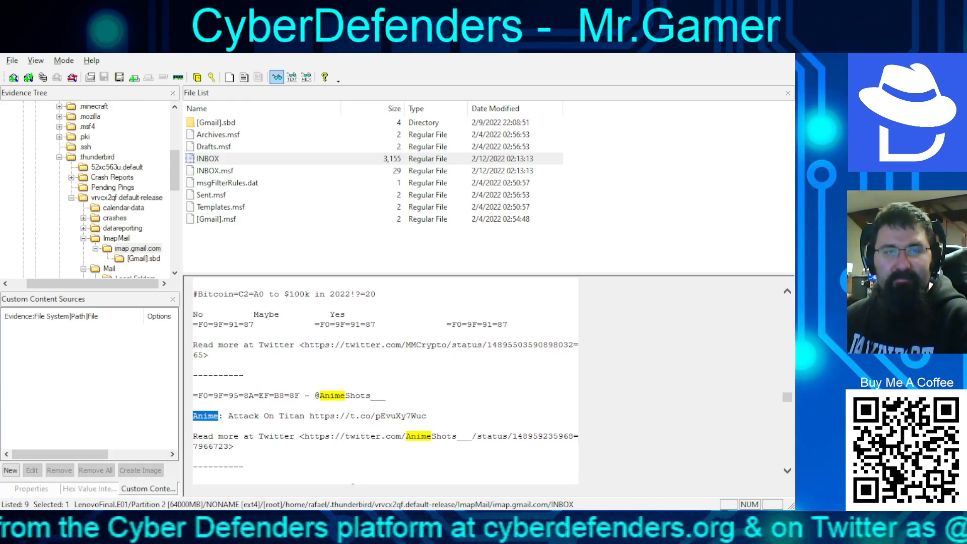
triple_click(542, 436)
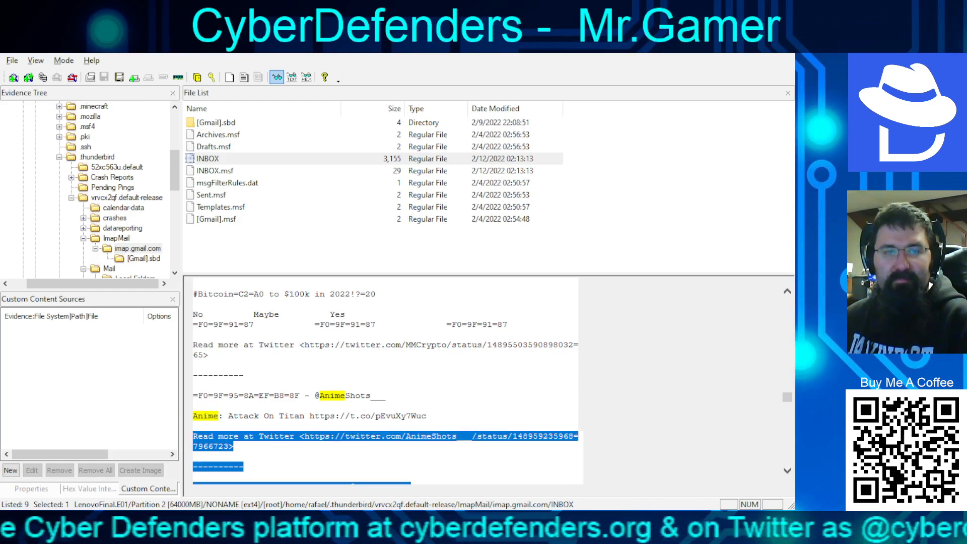
left_click(542, 437)
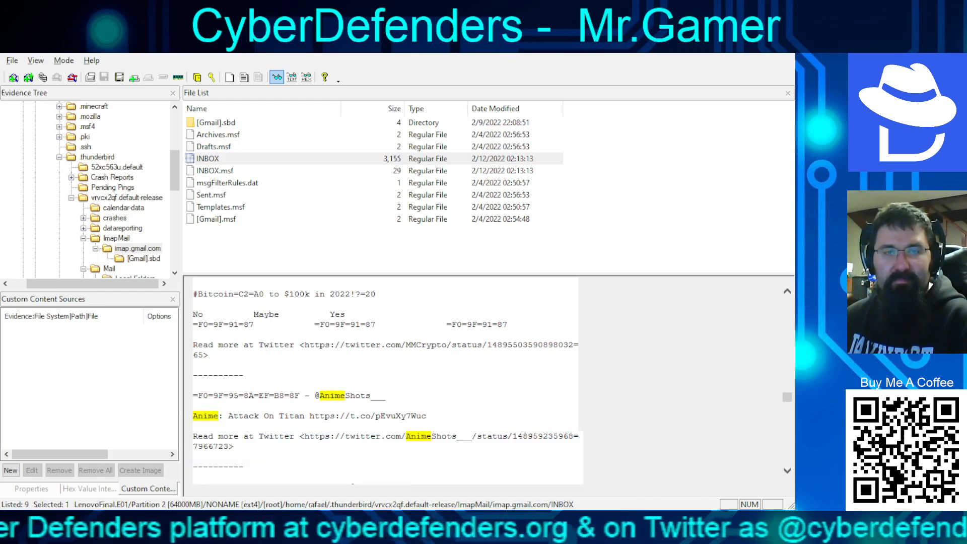
scroll(486, 380, "down", 4)
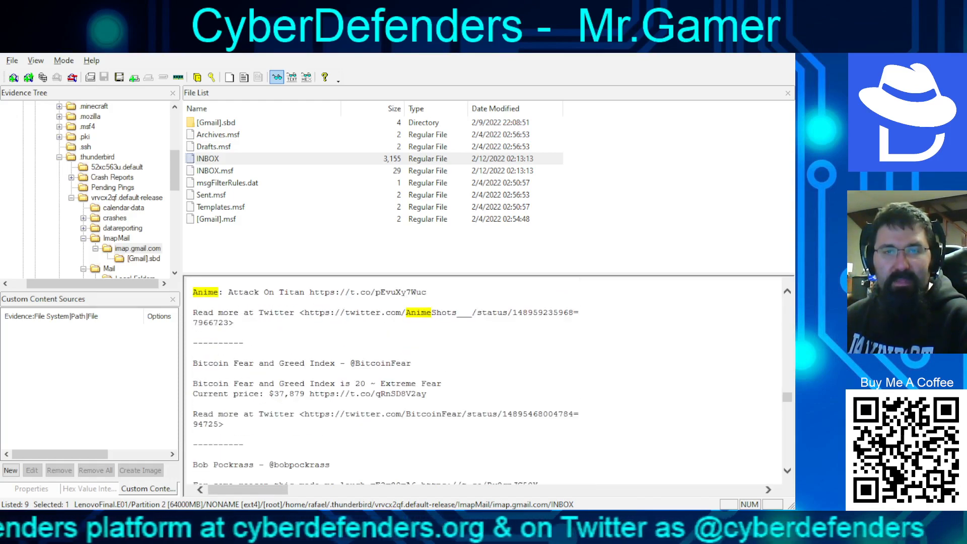
key("F3")
key("F3")
key("F3")
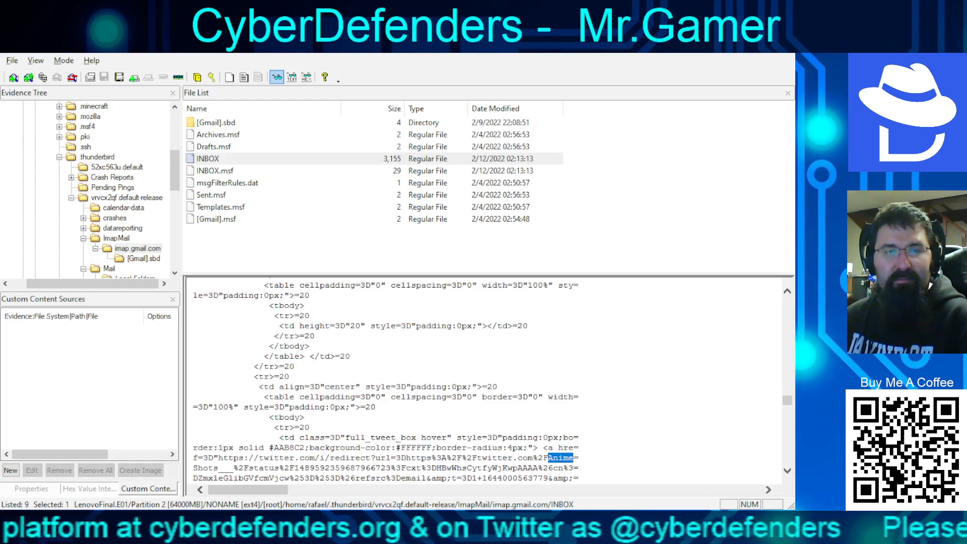
key("F3")
key("F3")
key("F3")
key("F3")
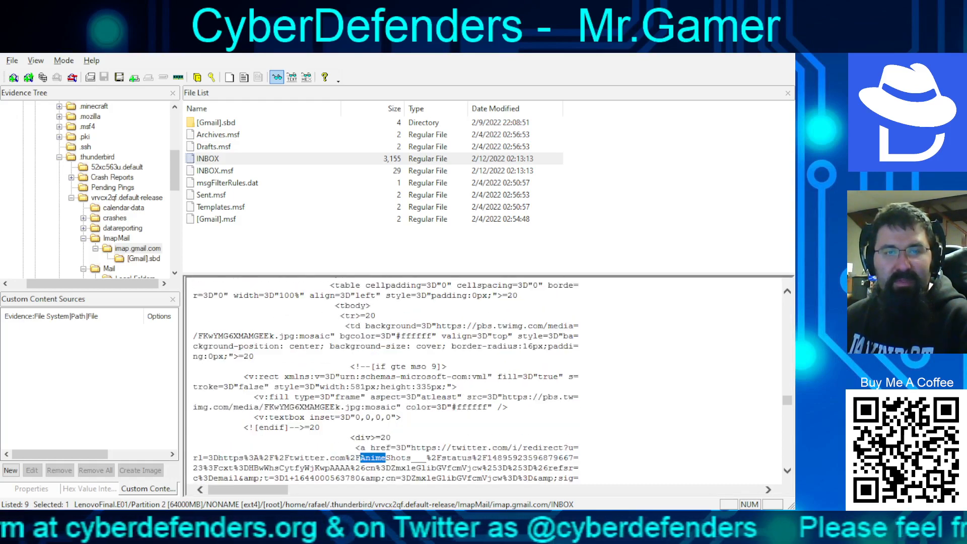
key("F3")
key("F3")
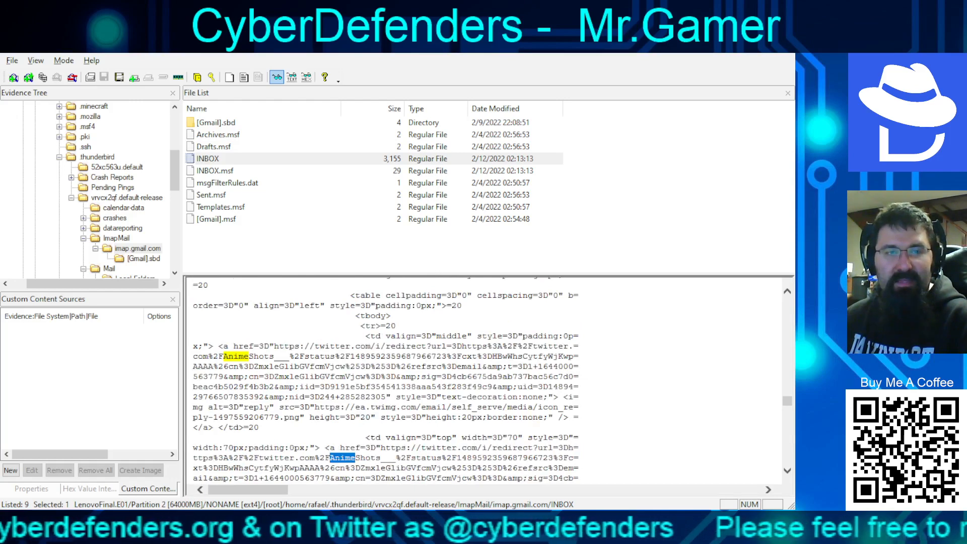
key("F3")
key("F3")
key("F3")
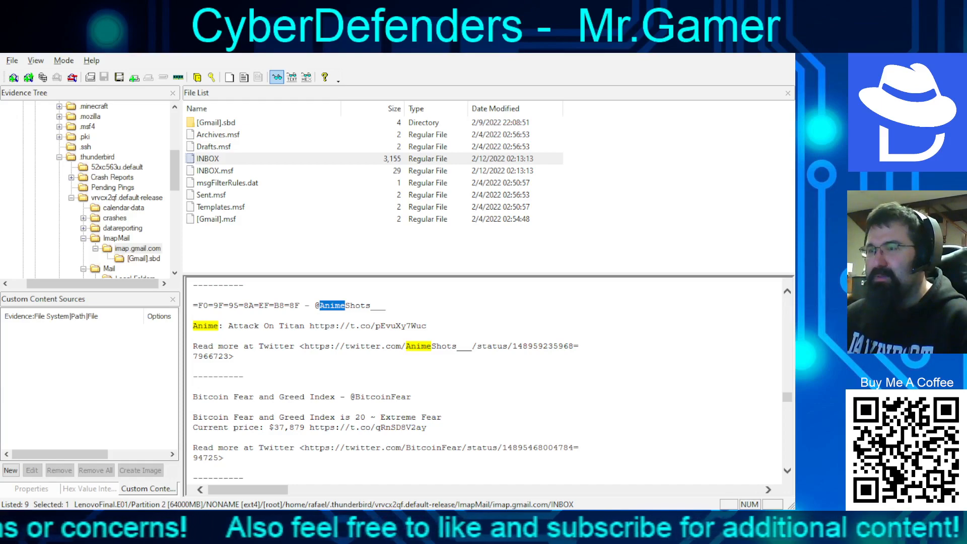
- Back on CyberDefenders, expand question Q5 about the attacker's Minecraft account UUID
key("alt+Tab")
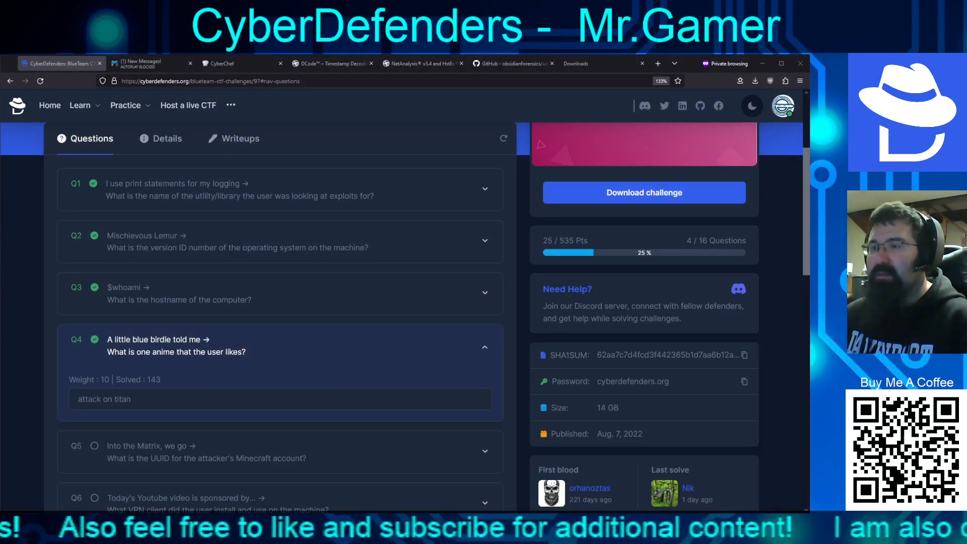
scroll(270, 315, "down", 5)
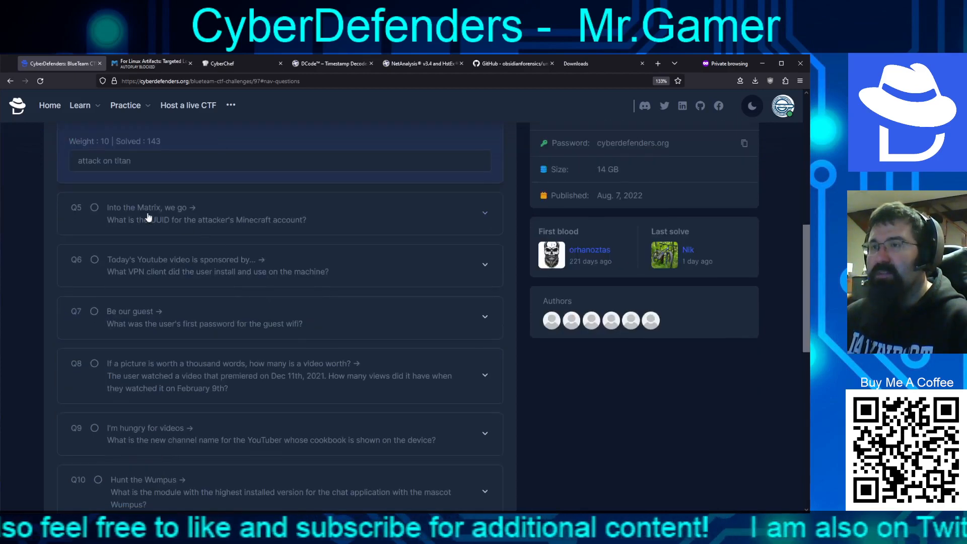
left_click(148, 216)
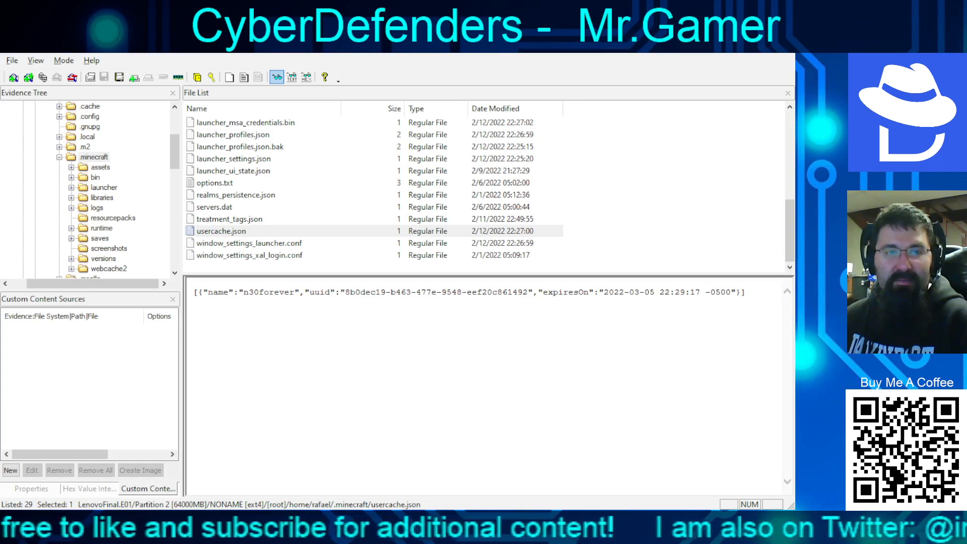
- Copy the UUID value from usercache.json and switch back to CyberDefenders
left_click_drag(346, 292, 527, 292)
key("ctrl+c")
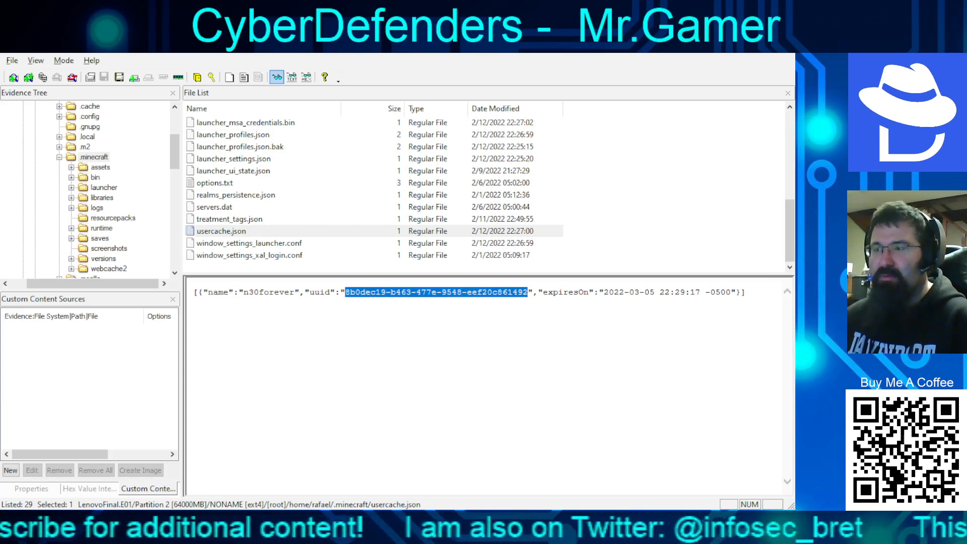
left_click(528, 293)
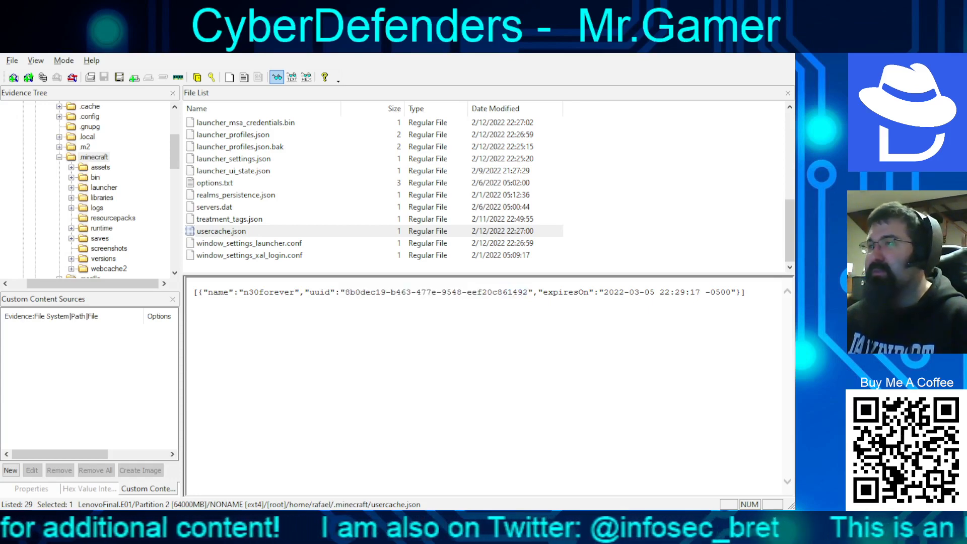
key("alt+Tab")
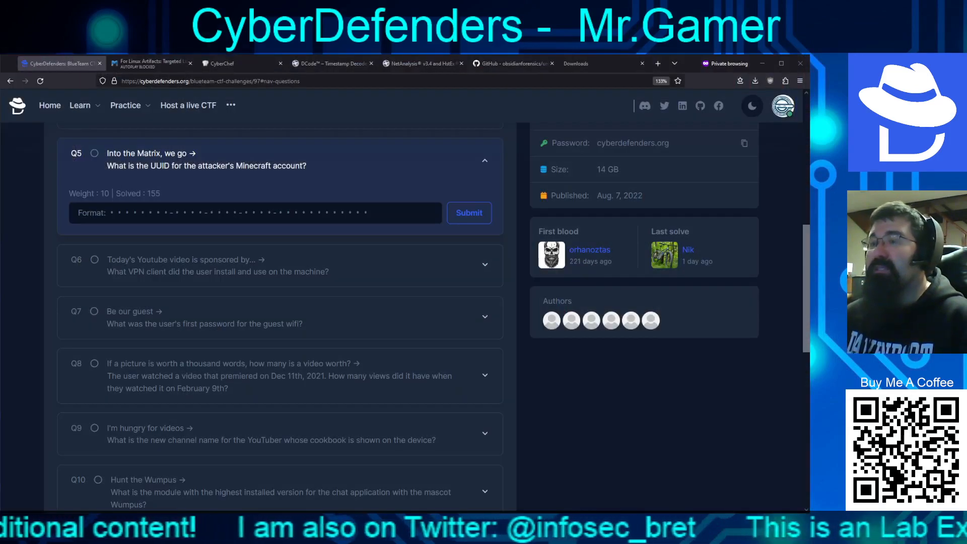
- Paste the Minecraft UUID as the Q5 answer, submit it, and expand Q6 about the VPN client
left_click(213, 215)
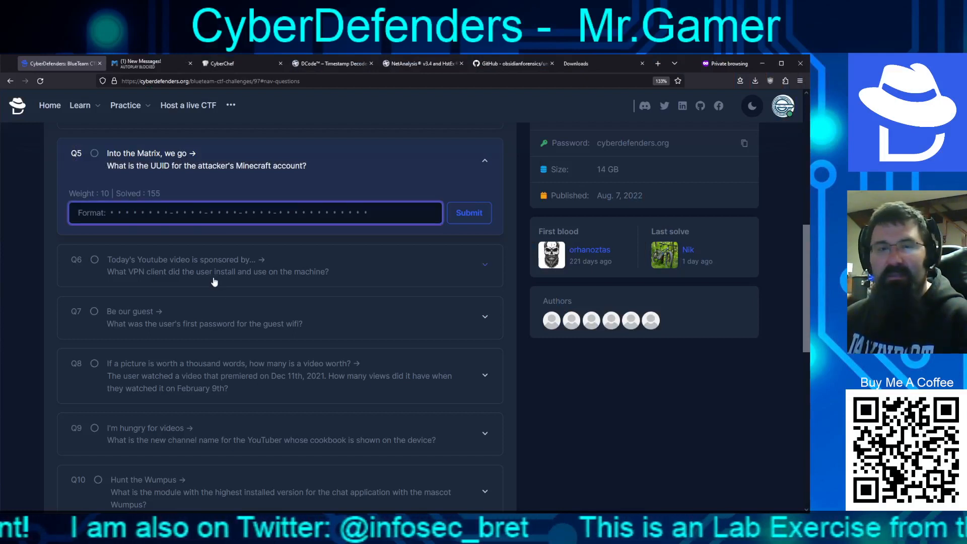
key("ctrl+v")
left_click(460, 220)
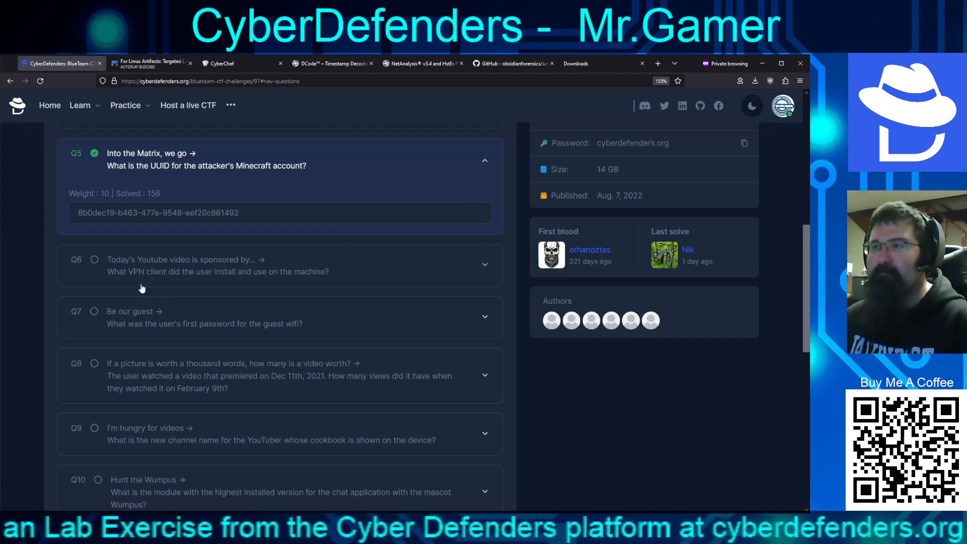
left_click(153, 273)
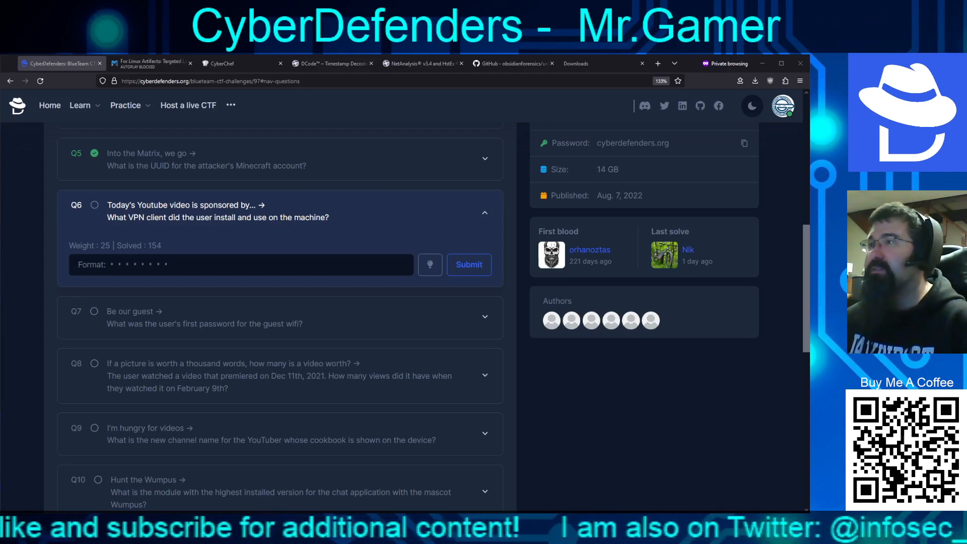
- Copy 'zerotier' from the curl install command in .bash_history, then return to CyberDefenders
key("alt+Tab")
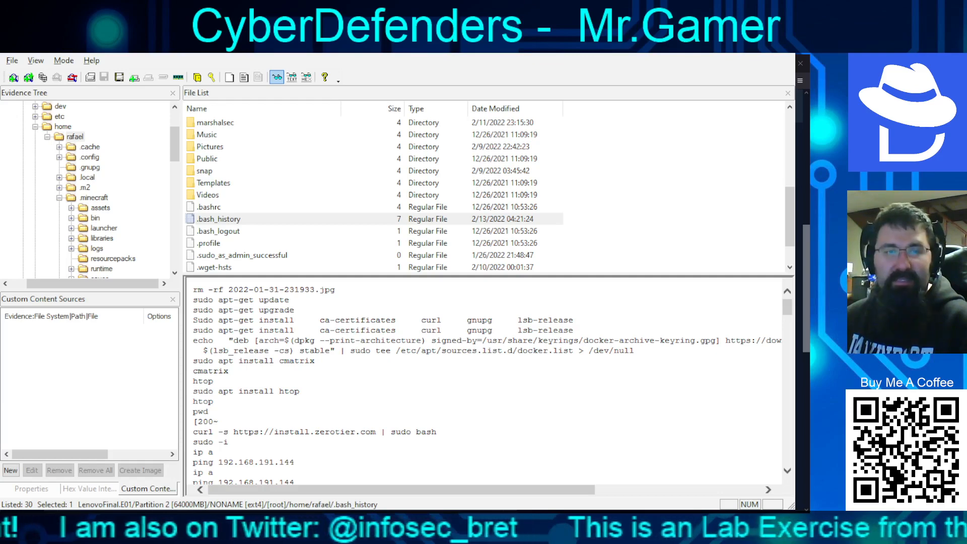
left_click_drag(436, 431, 192, 432)
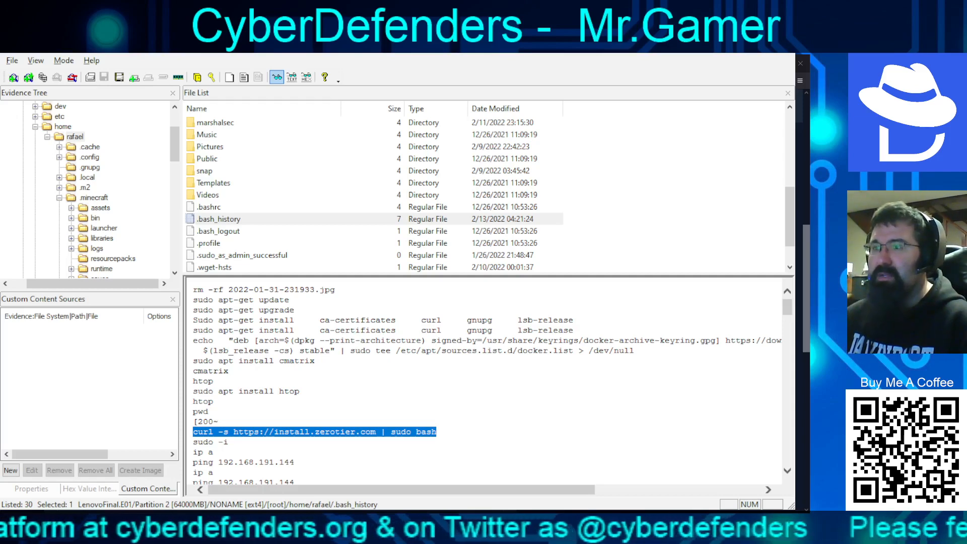
left_click(437, 432)
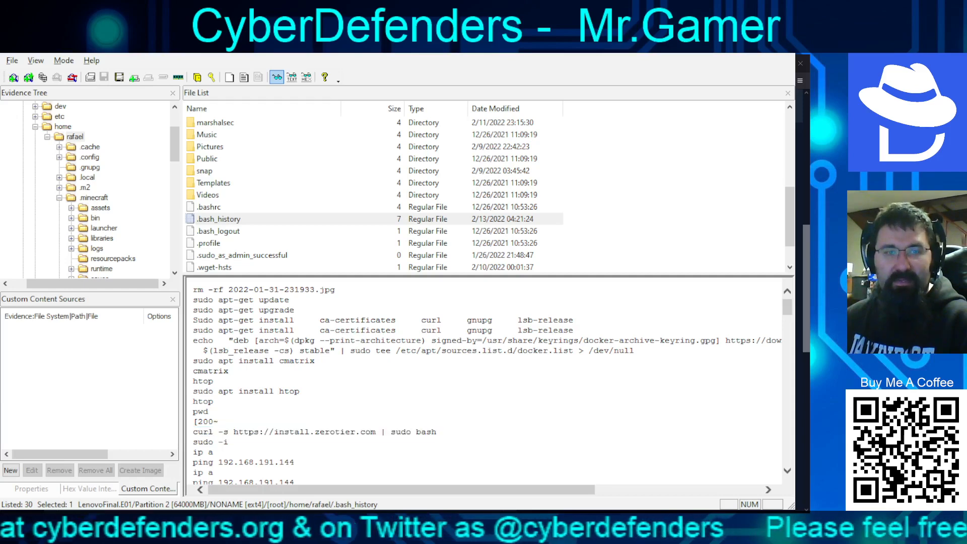
left_click_drag(315, 432, 356, 432)
key("ctrl+c")
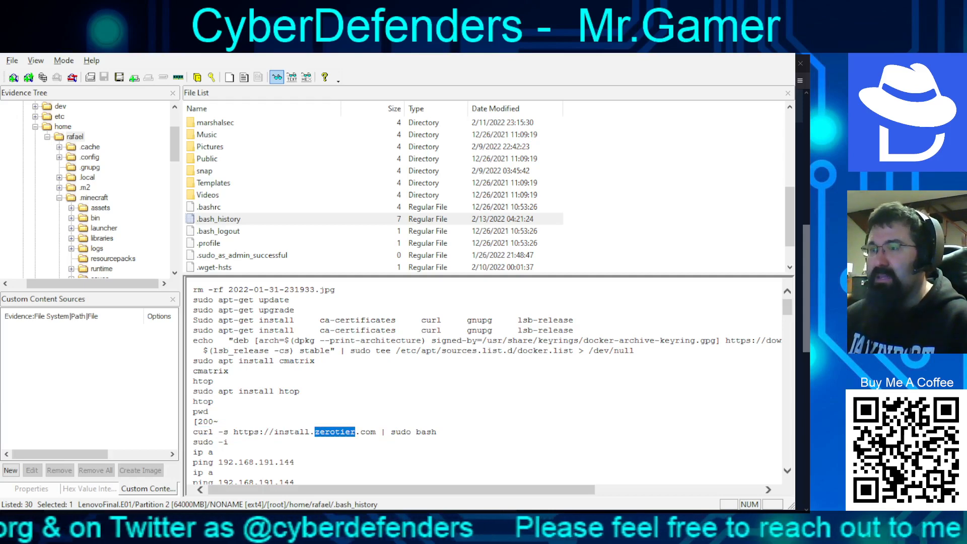
left_click(355, 432)
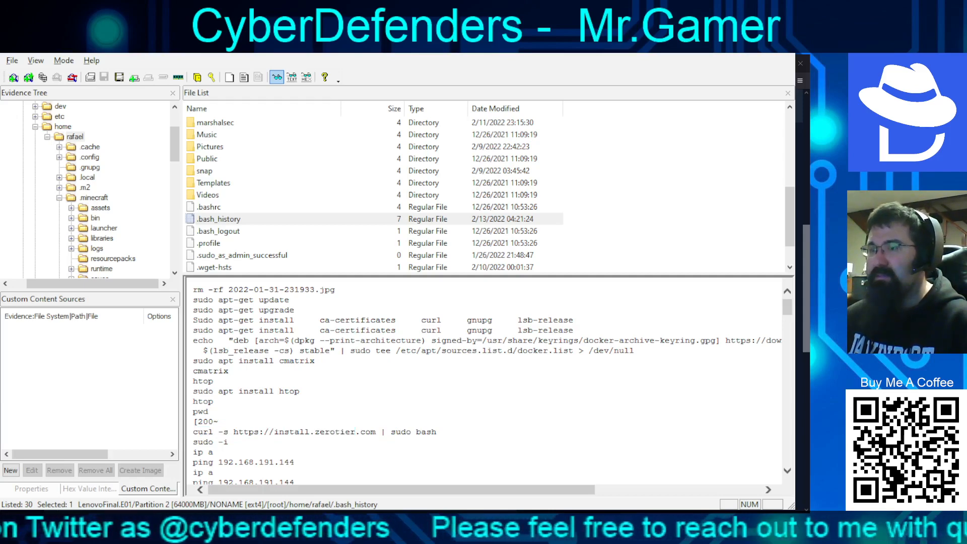
key("alt+Tab")
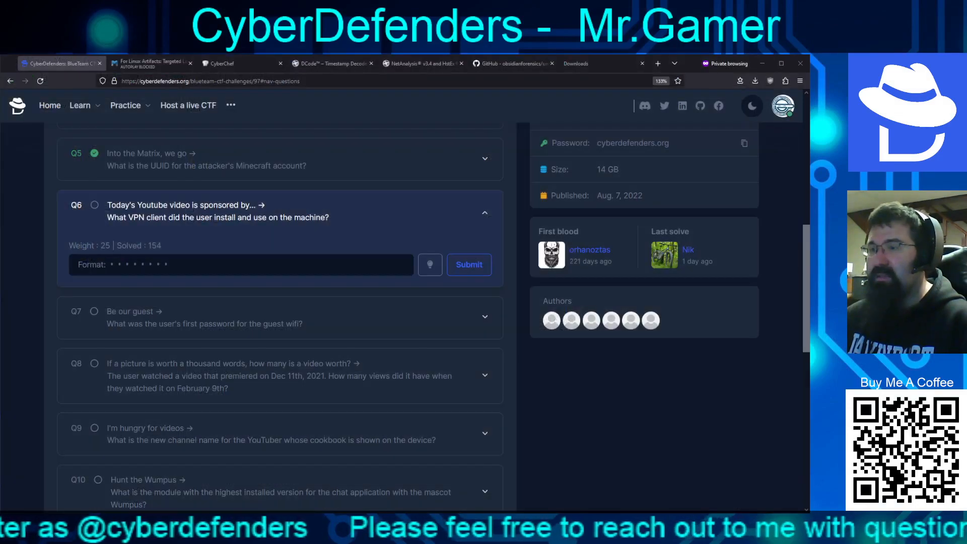
- Paste 'zerotier' as the Q6 answer, submit it, and expand Q7 about the guest wifi password
left_click(225, 274)
key("ctrl+v")
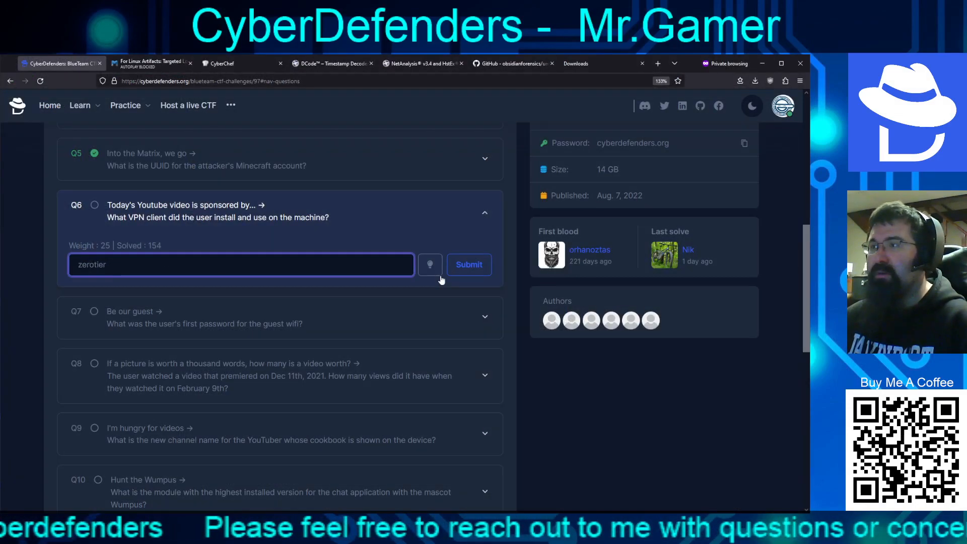
left_click(461, 269)
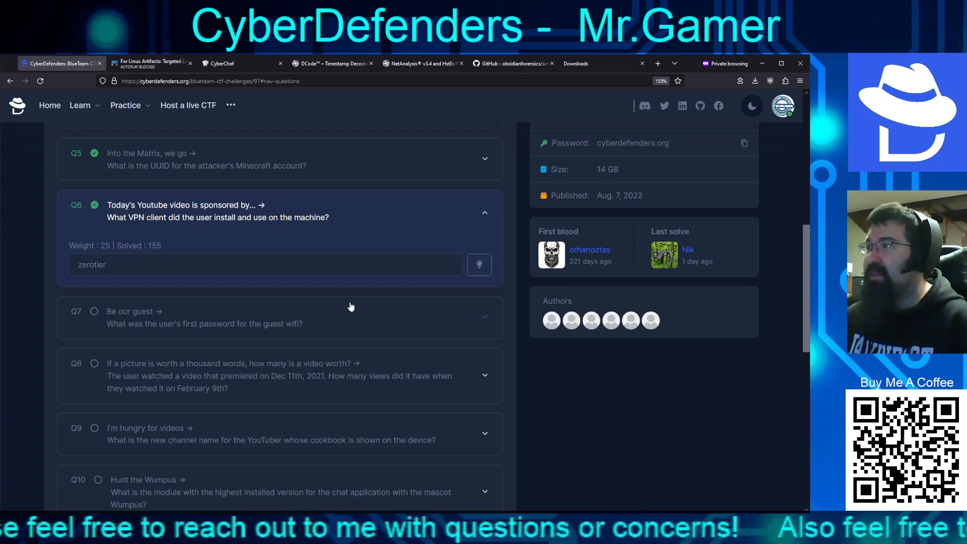
left_click(157, 324)
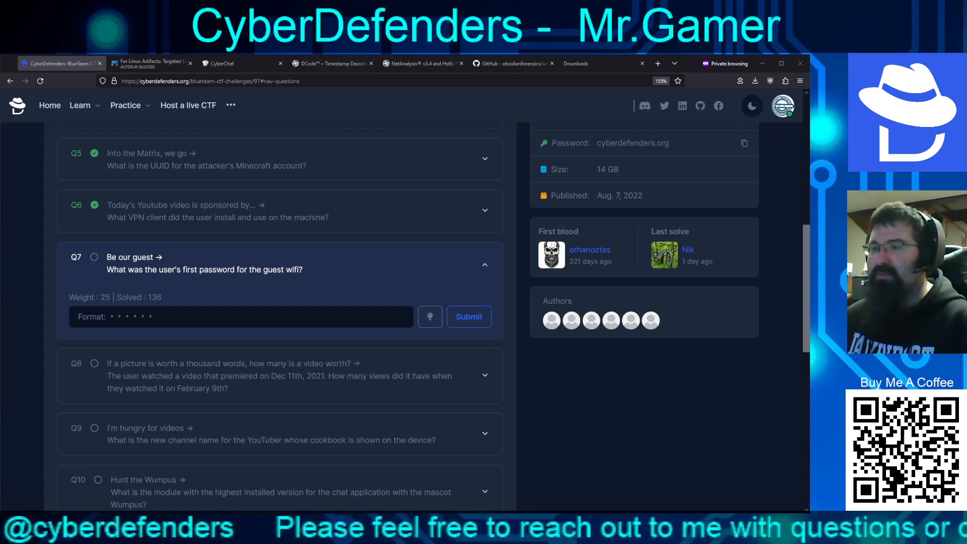
- Return to the Thunderbird INBOX text in FTK Imager and start searching it for 'Guest'
key("alt+Tab")
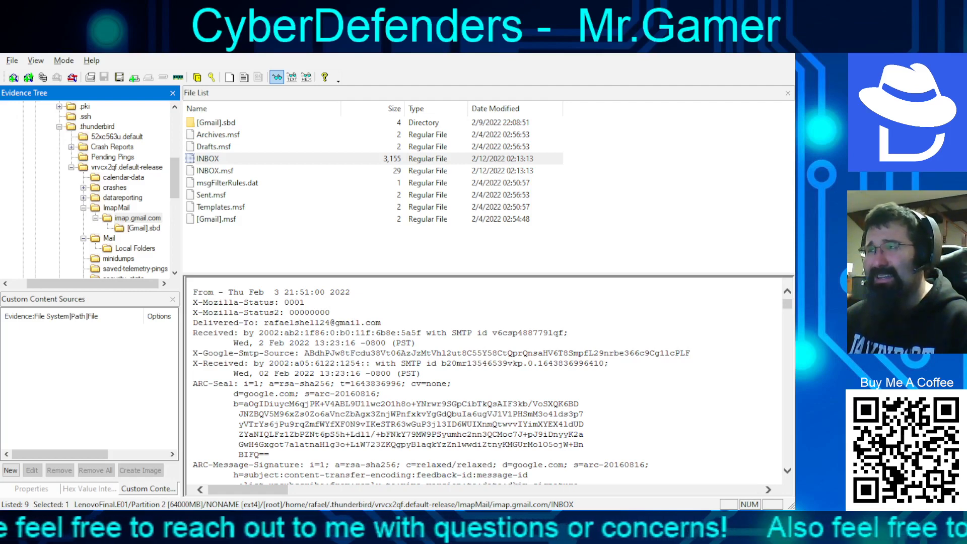
key("alt+Tab")
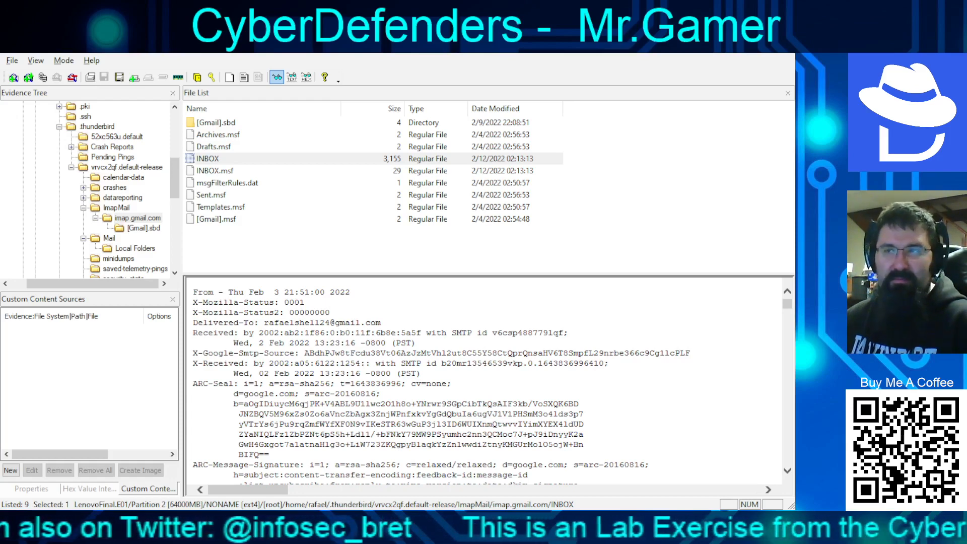
left_click_drag(411, 424, 421, 423)
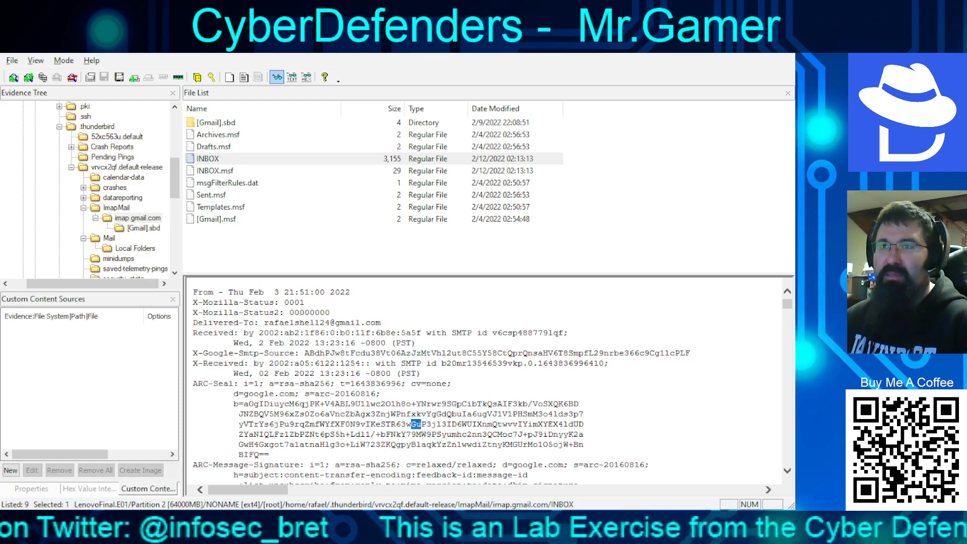
- Search the INBOX for 'Guest' and copy the ChamplainGuest Wi-Fi password from the email
type("est")
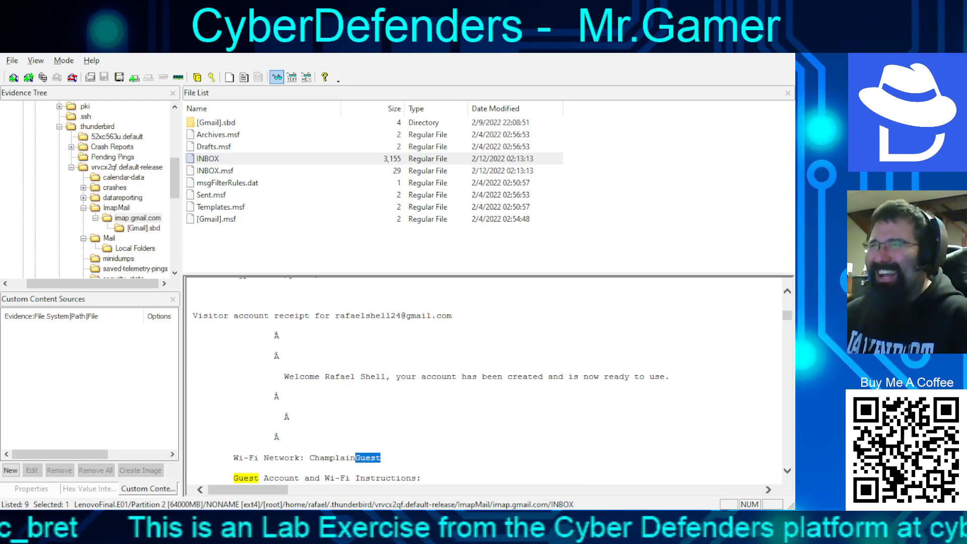
scroll(486, 380, "down", 1)
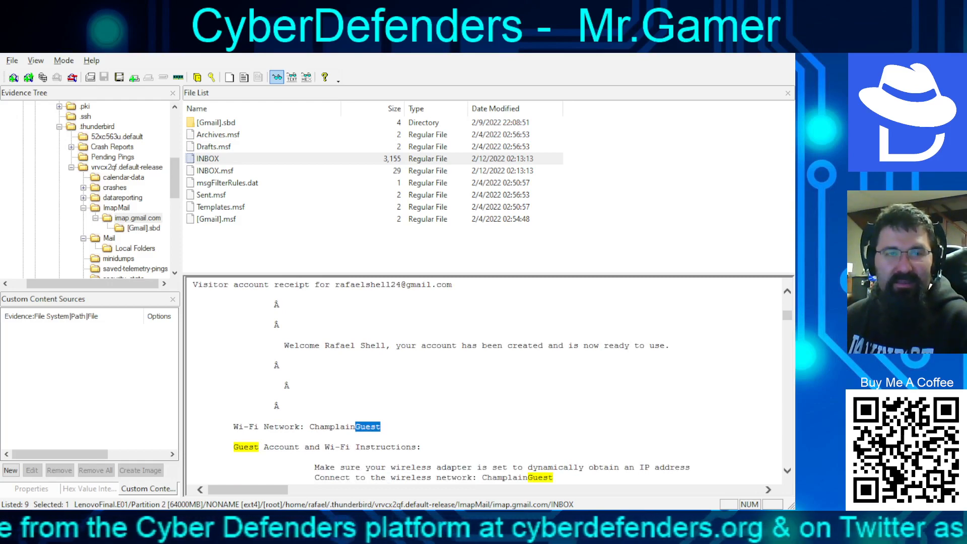
scroll(487, 382, "down", 2)
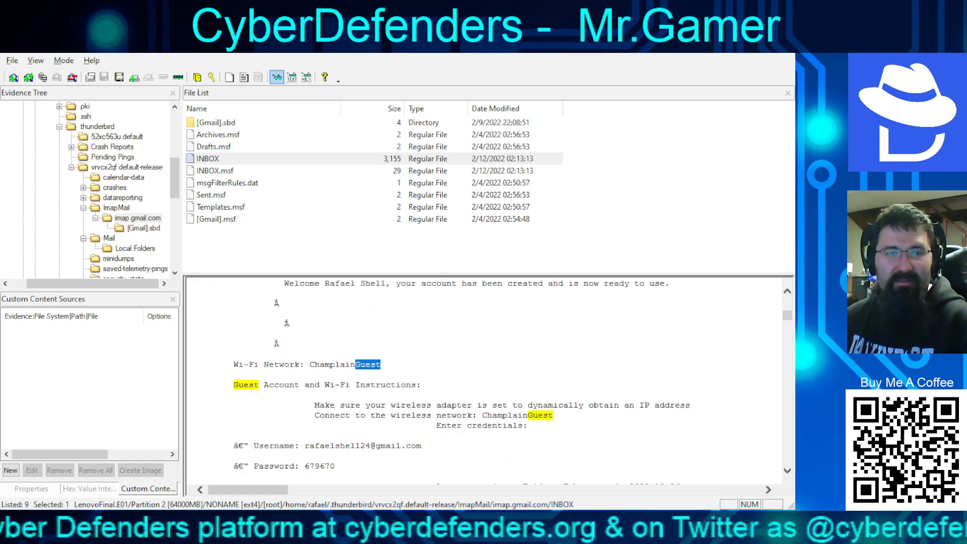
double_click(320, 466)
key("ctrl+c")
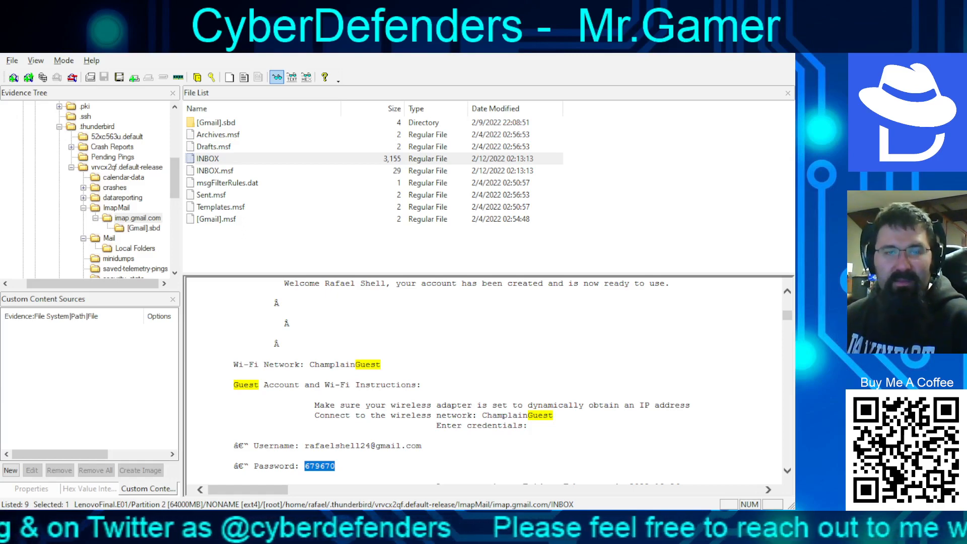
key("Escape")
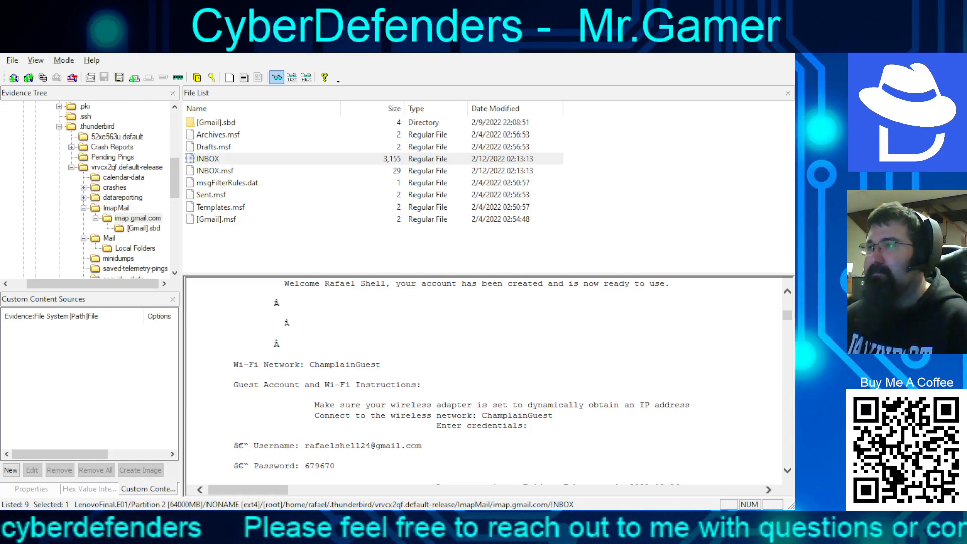
key("alt+Tab")
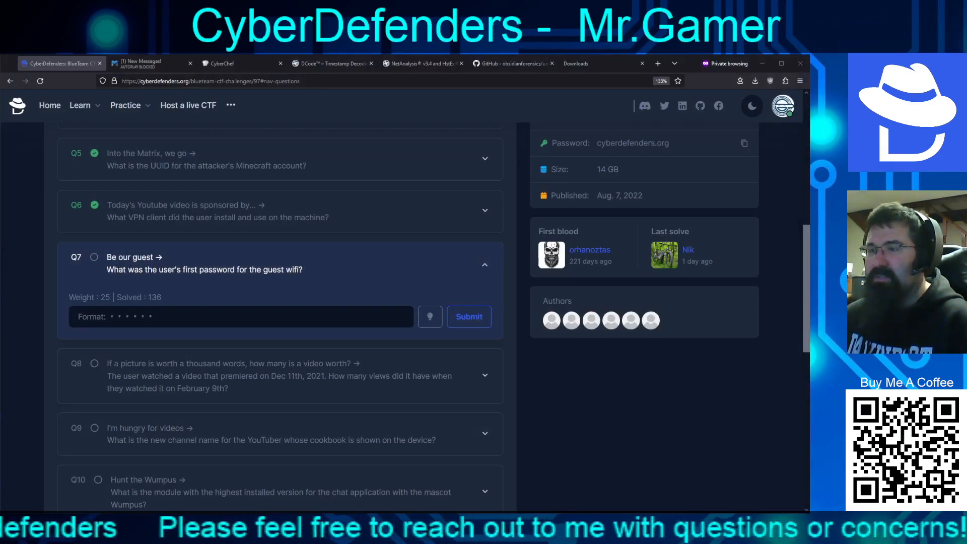
- Paste a six-digit password guess into Q7 and submit it; it is rejected as invalid
left_click(217, 324)
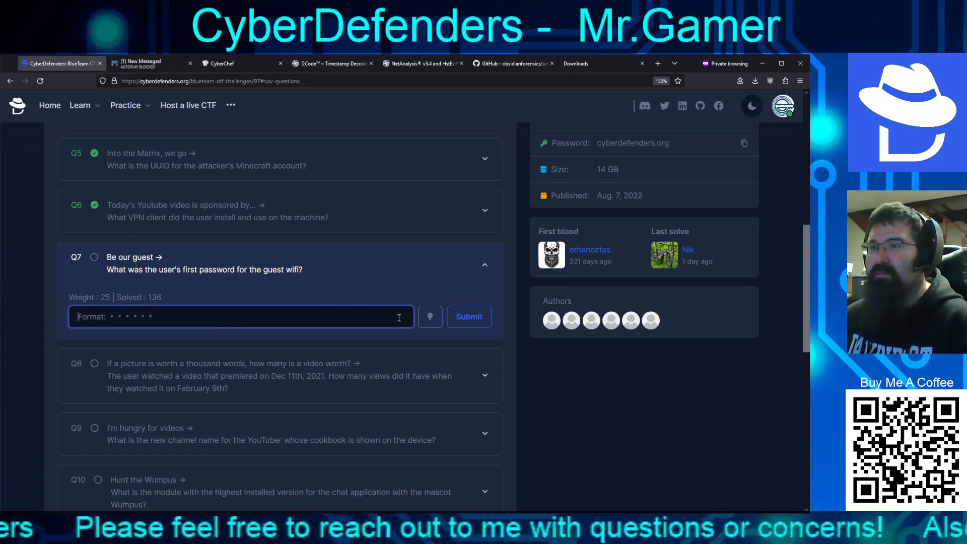
key("ctrl+v")
left_click(468, 316)
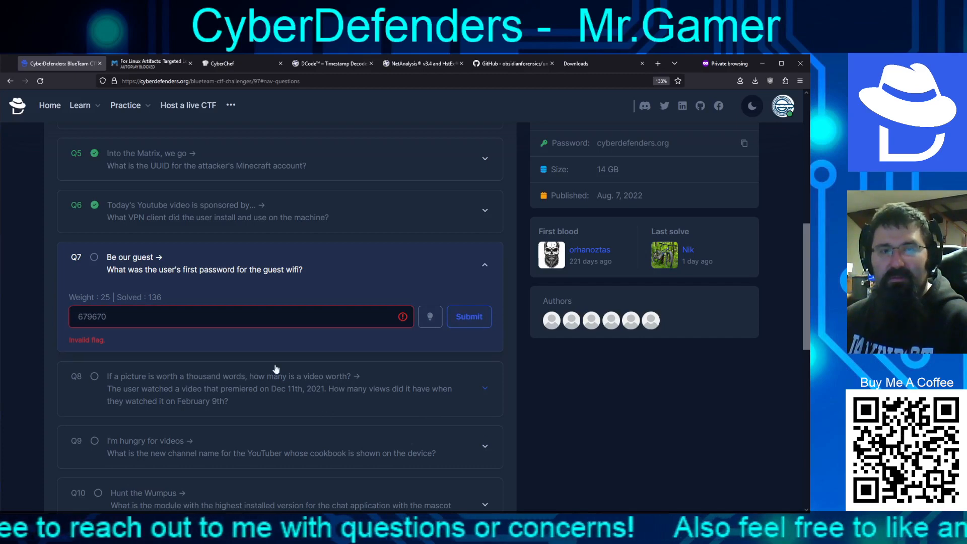
left_click(184, 308)
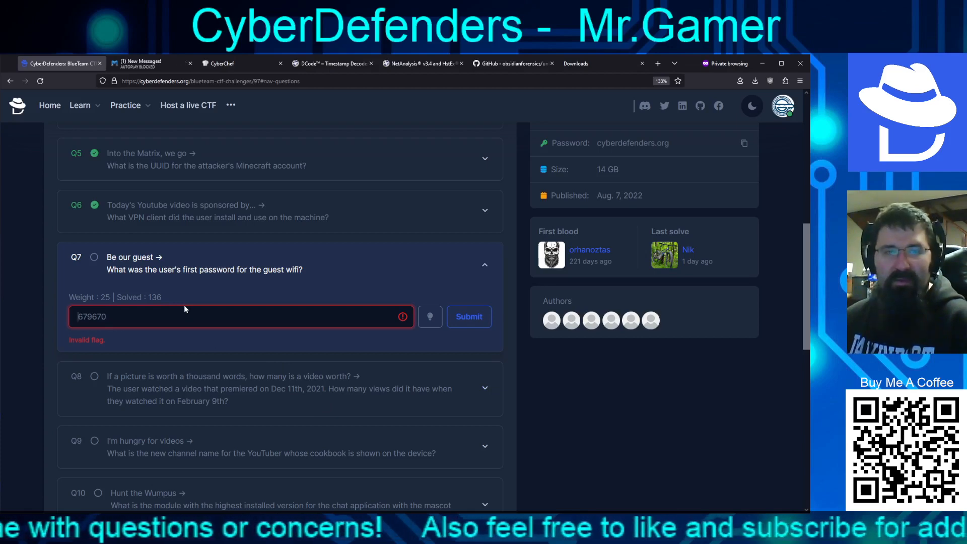
key("Home")
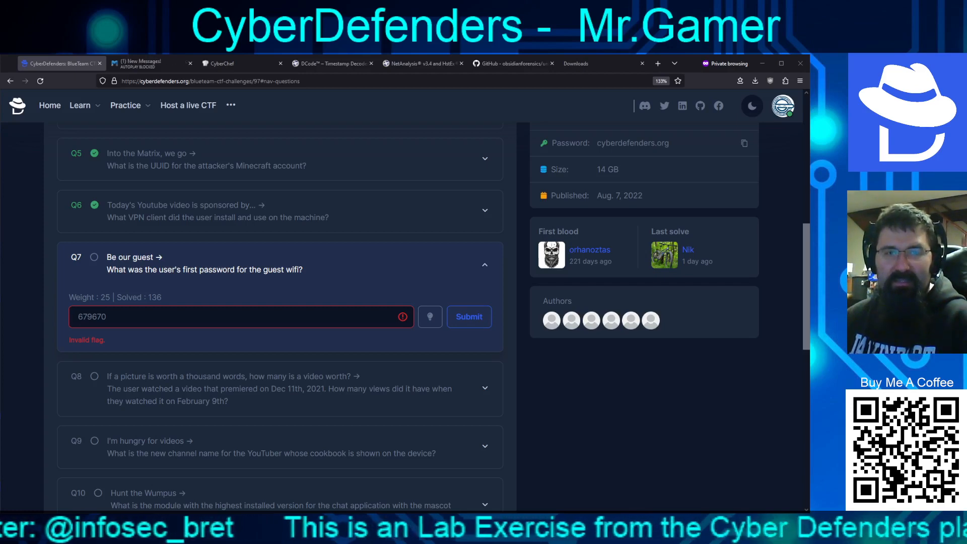
- Replace the rejected Q7 answer with a different six-digit password guess and resubmit
key("ctrl+a")
key("BackSpace")
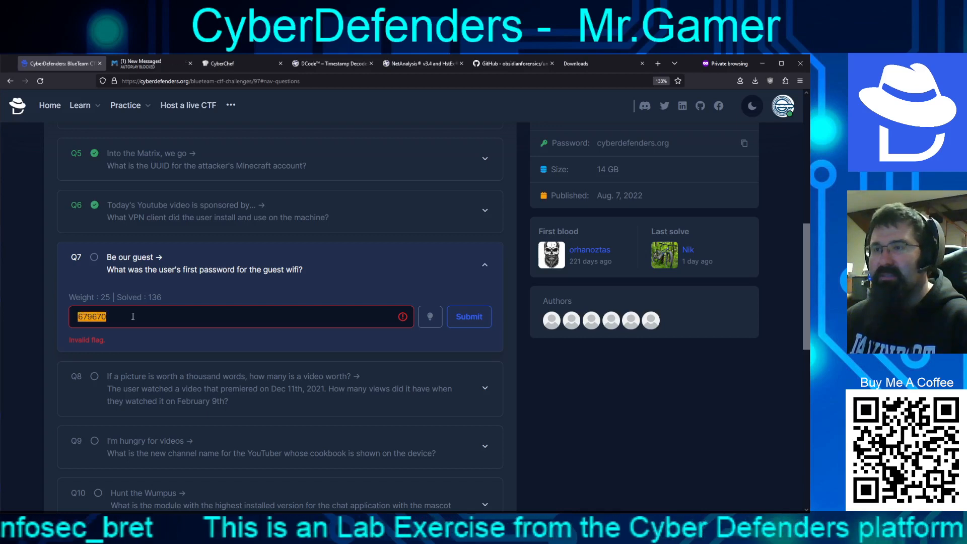
type("661776")
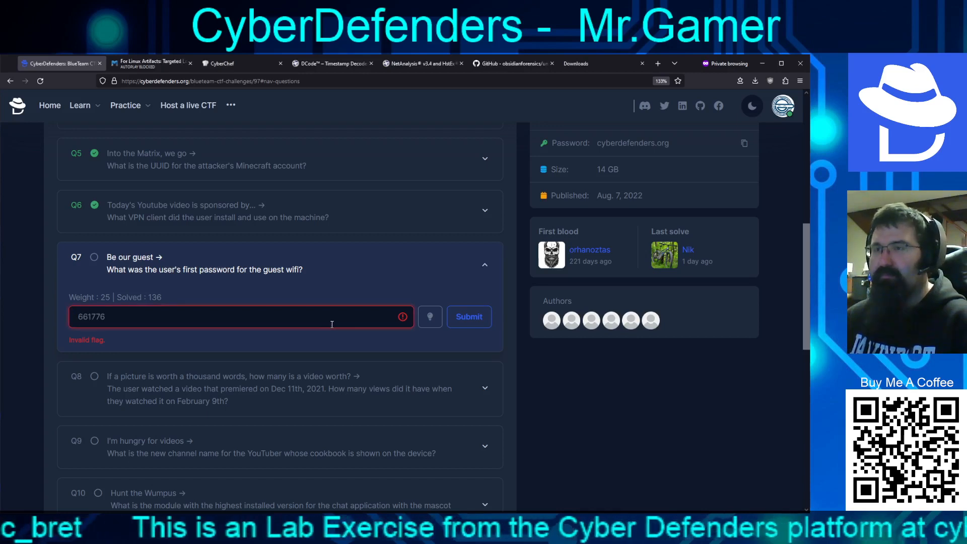
key("Return")
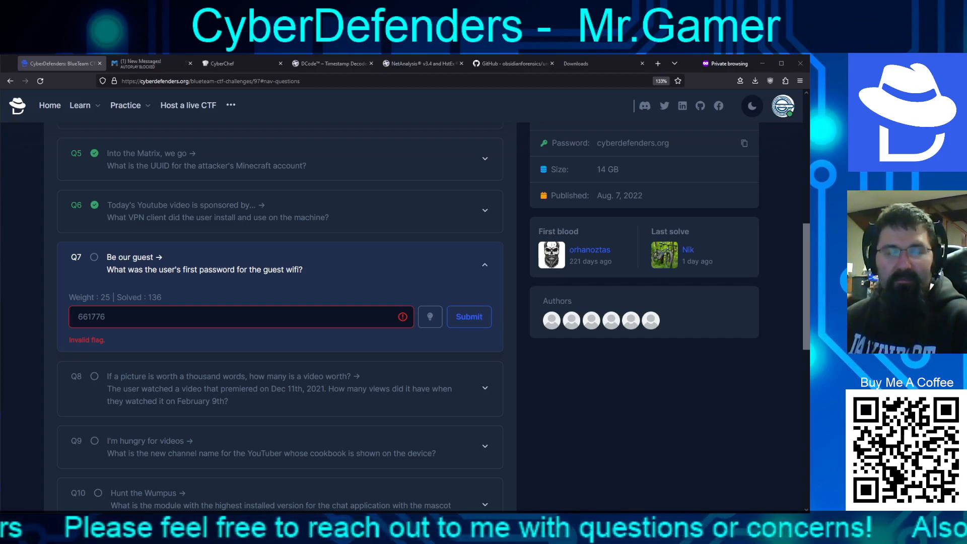
- Overwrite the Q7 answer with the email's guest Wi-Fi password and submit, solving Q7
double_click(144, 320)
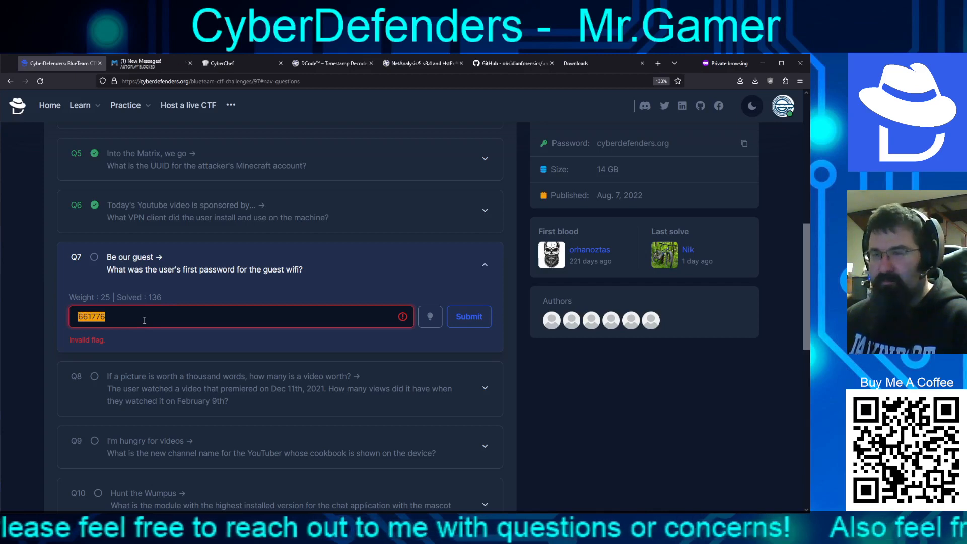
type("093483")
left_click(469, 316)
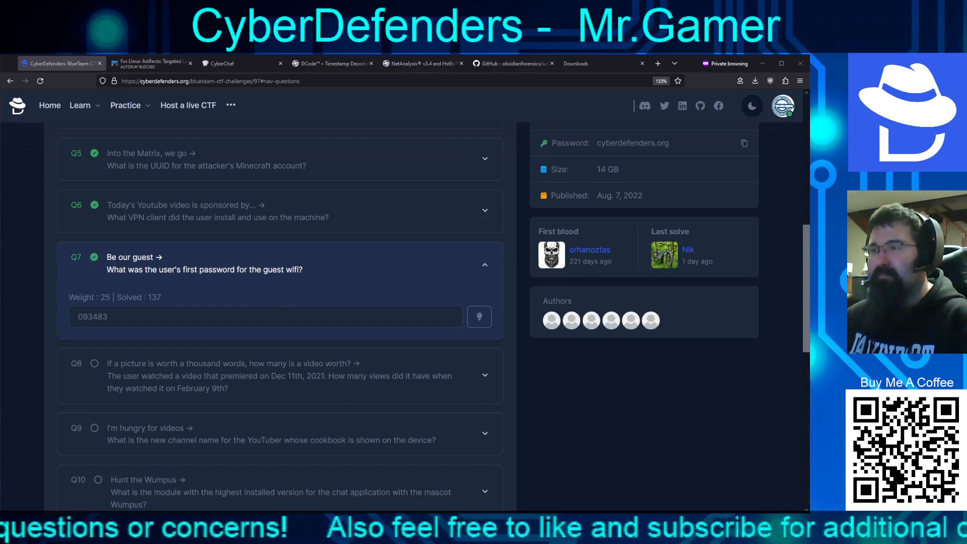
- Back in FTK Imager, highlight Guest mentions in the email and select the Account expires line
key("alt+Tab")
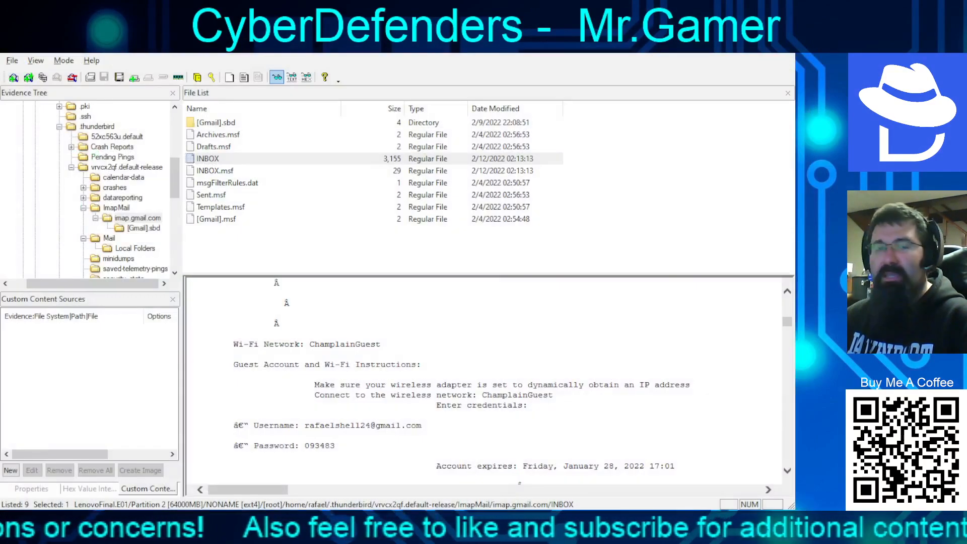
key("ctrl+f")
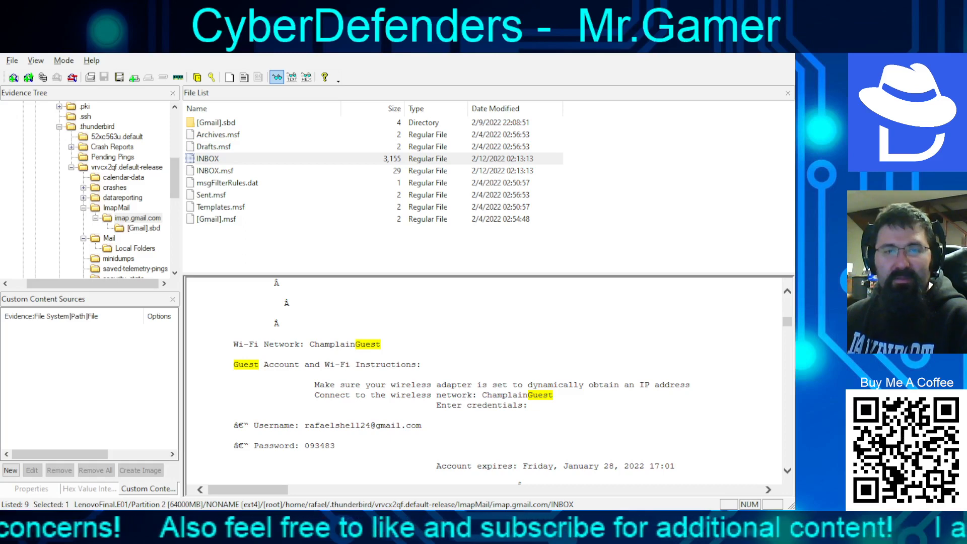
left_click_drag(694, 466, 436, 465)
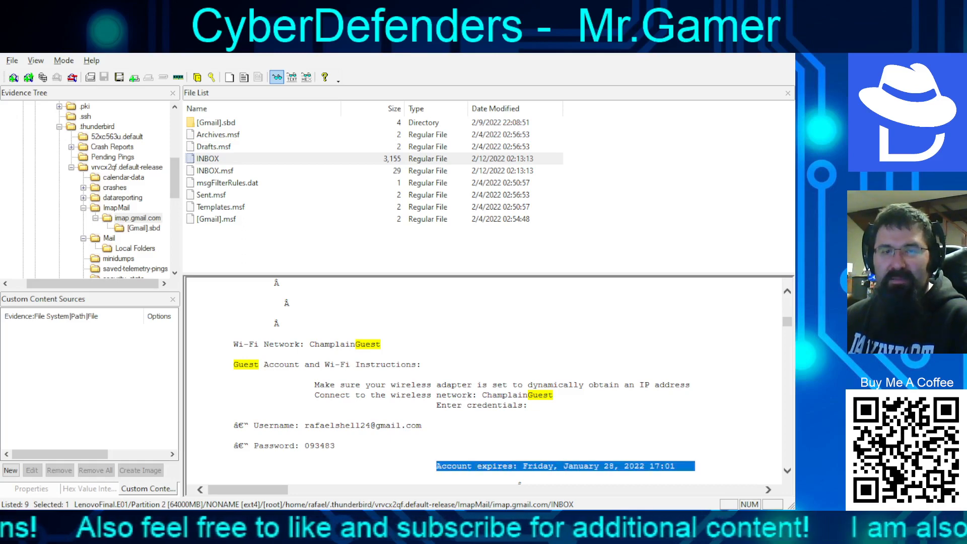
scroll(486, 378, "up", 8)
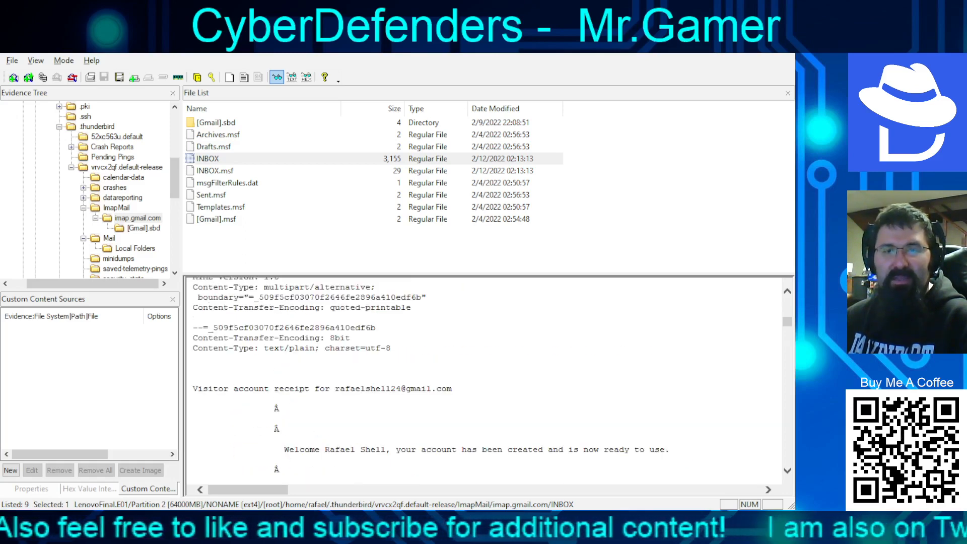
scroll(485, 378, "down", 1)
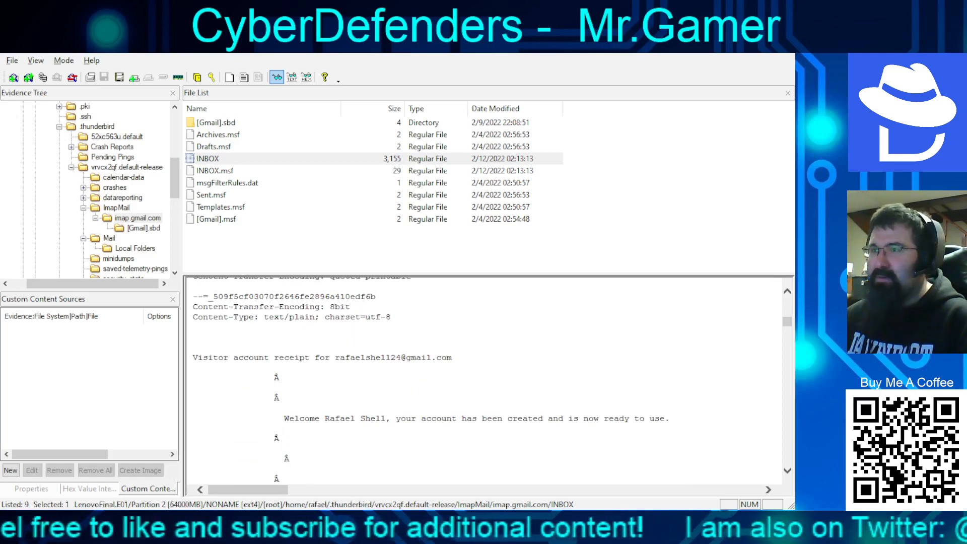
scroll(486, 377, "down", 2)
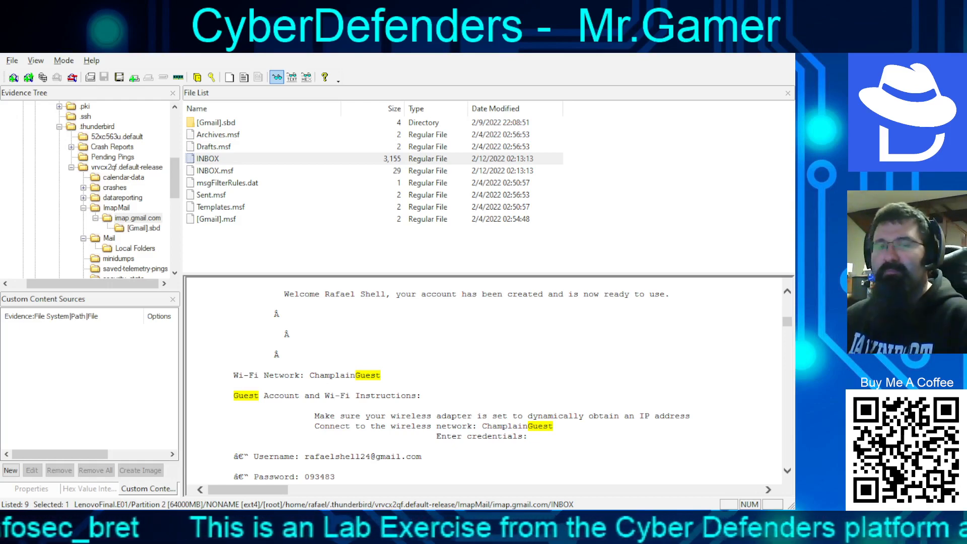
- Jump to the next Guest match and scroll up to the email's headers
scroll(484, 380, "up", 9)
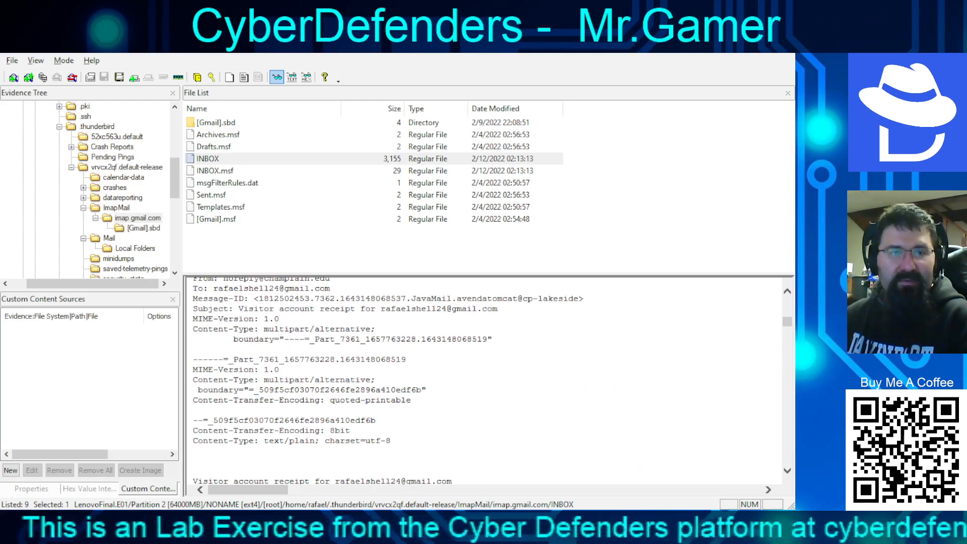
scroll(484, 380, "up", 3)
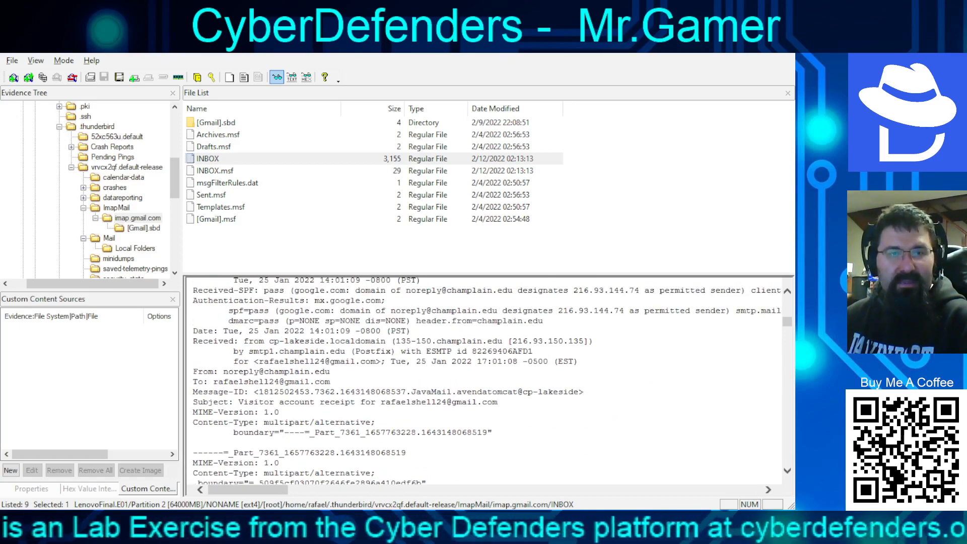
key("Return")
scroll(484, 380, "up", 7)
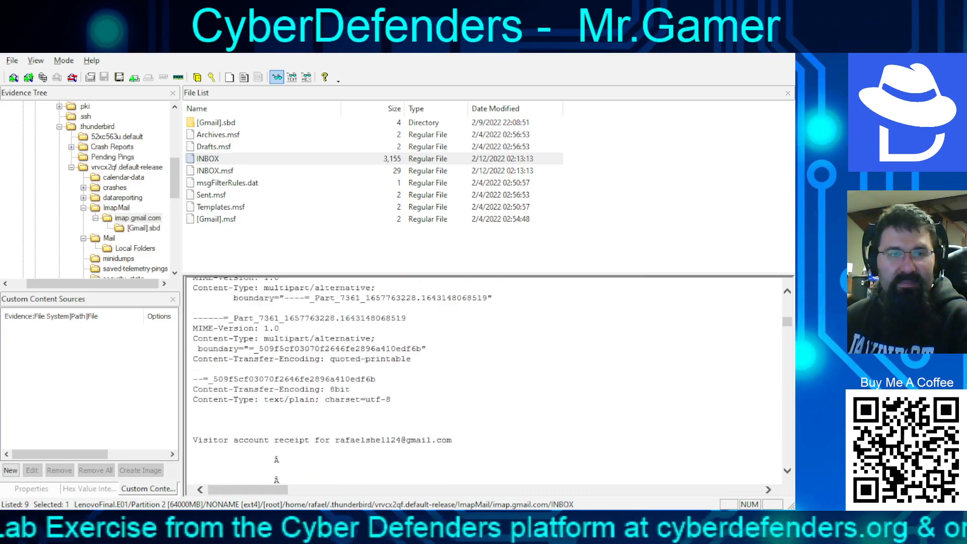
scroll(484, 380, "up", 3)
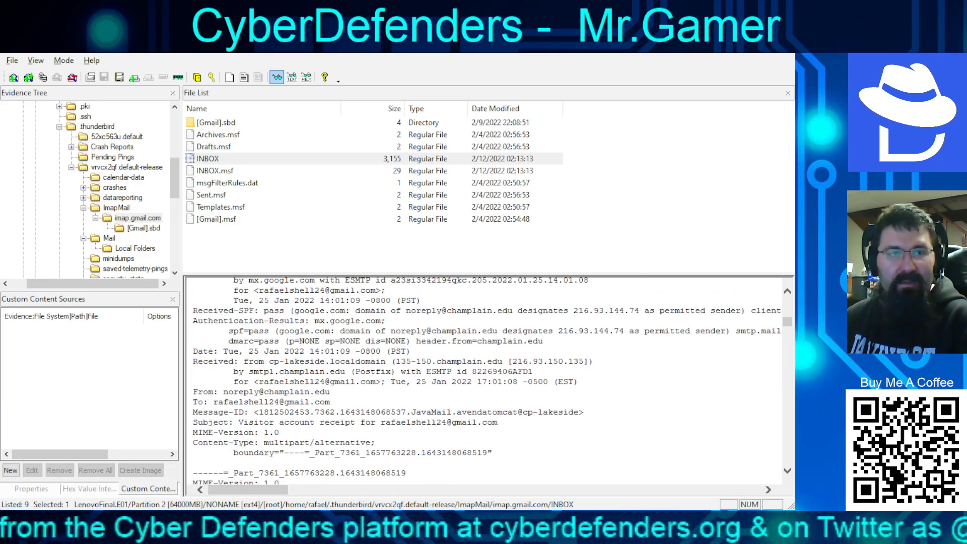
- Check the email's Date header (25 Jan 2022), then return to the CyberDefenders Q8 question
left_click_drag(411, 351, 193, 351)
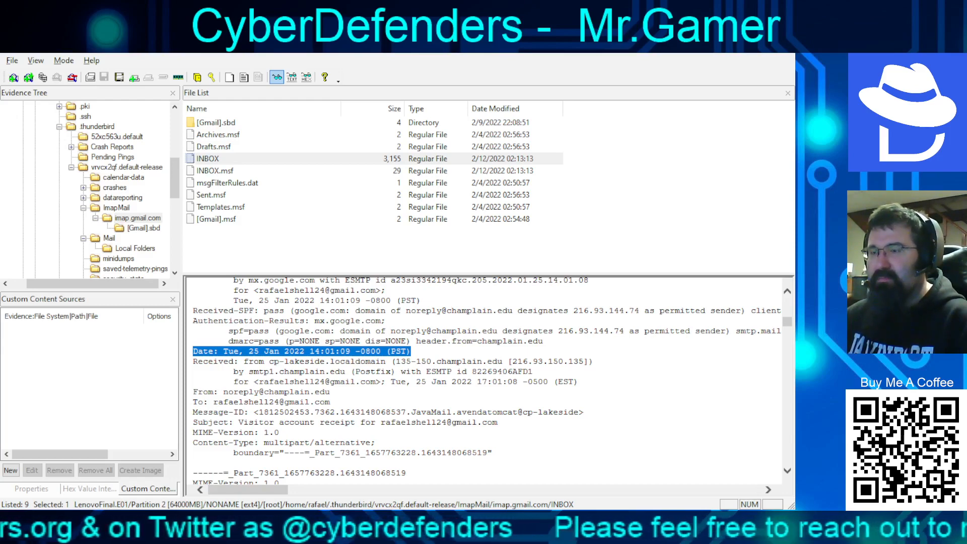
left_click(411, 351)
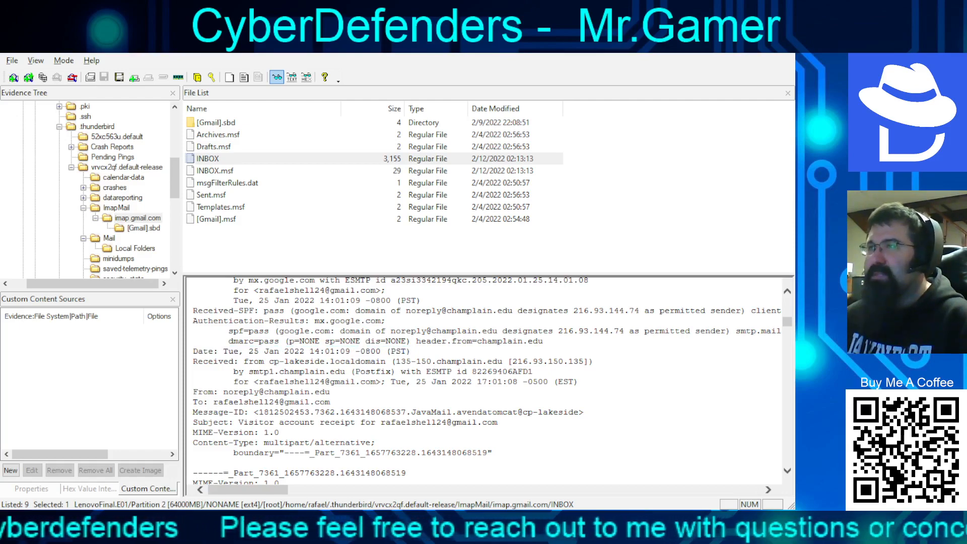
key("alt+Tab")
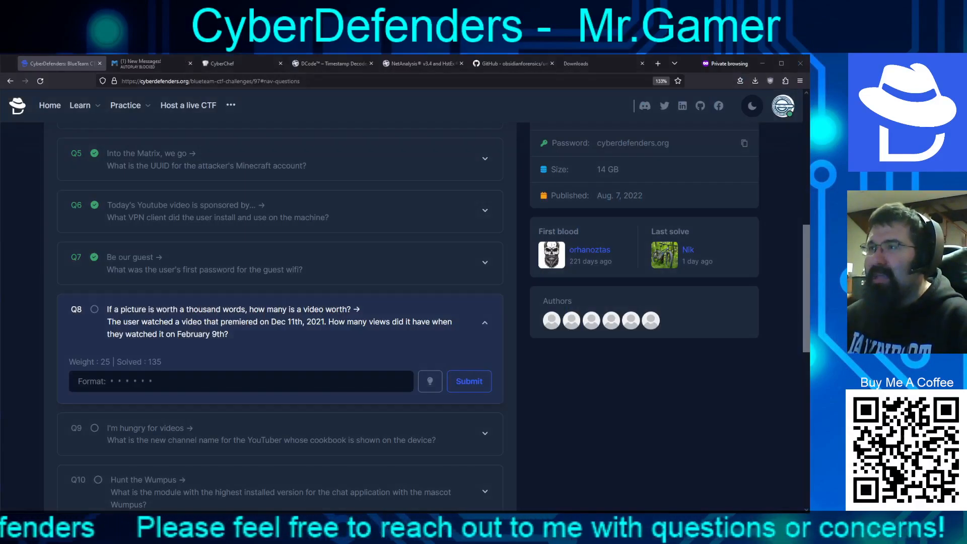
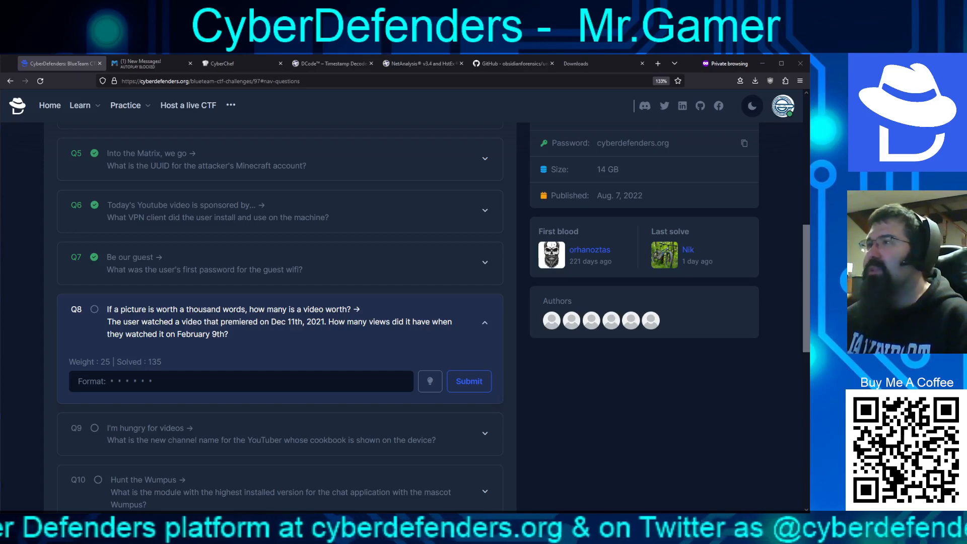
- Switch back to FTK Imager's view of the Thunderbird INBOX email
key("alt+Tab")
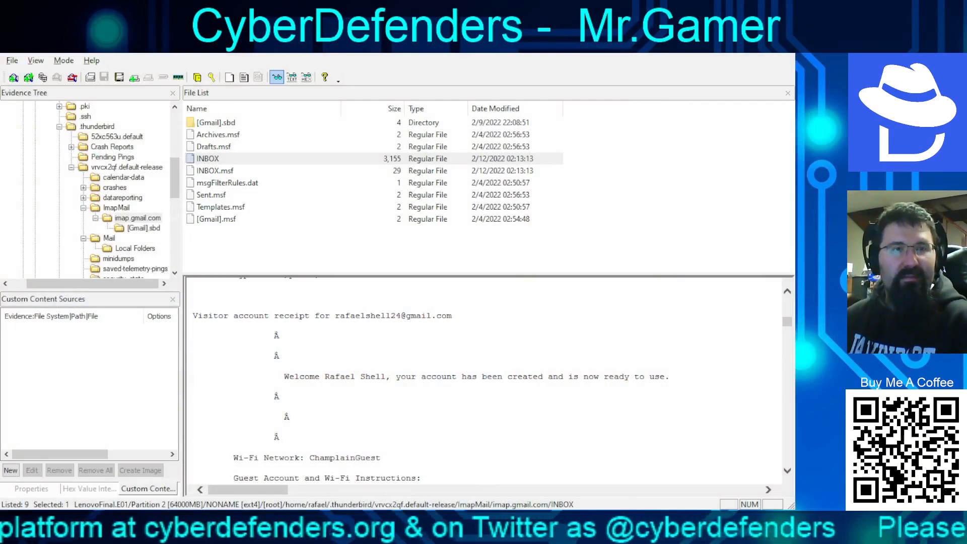
scroll(88, 191, "up", 5)
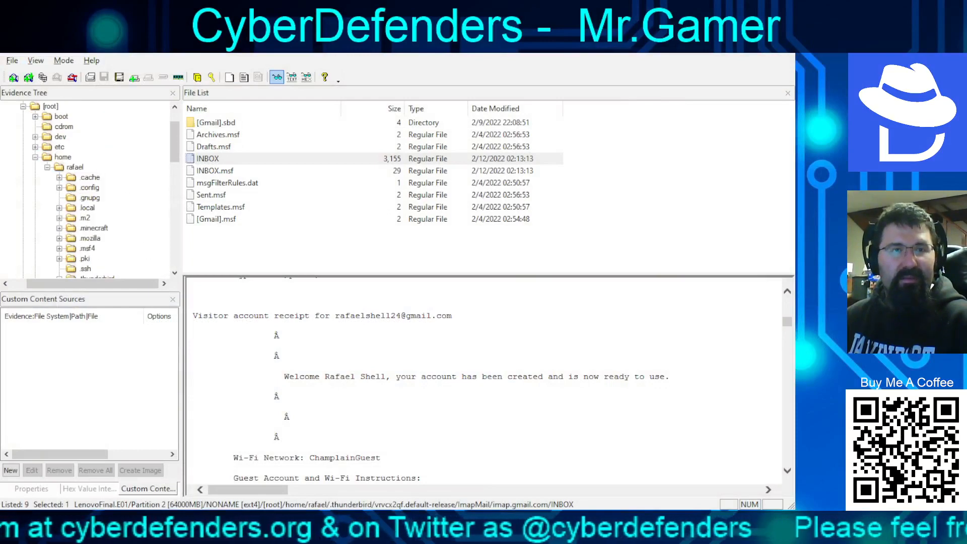
scroll(88, 191, "down", 2)
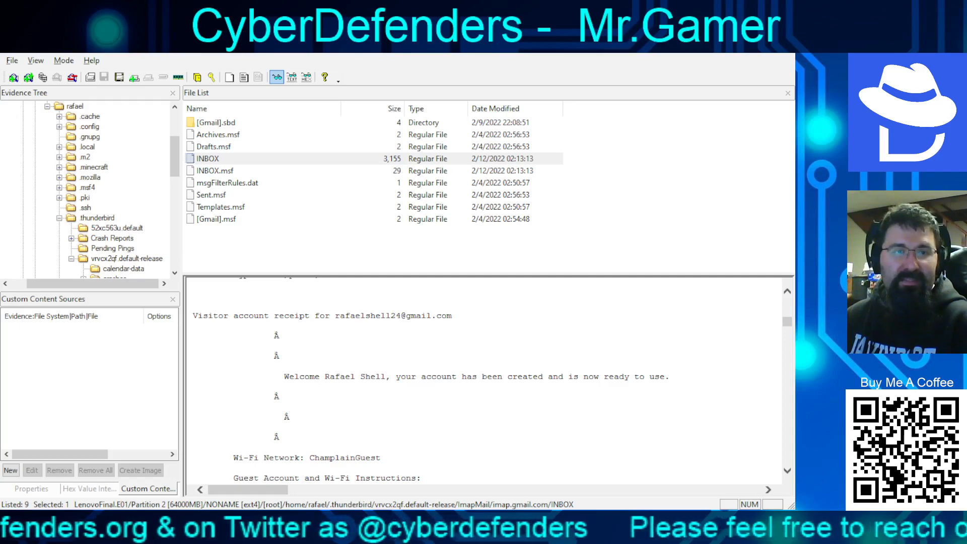
left_click(59, 218)
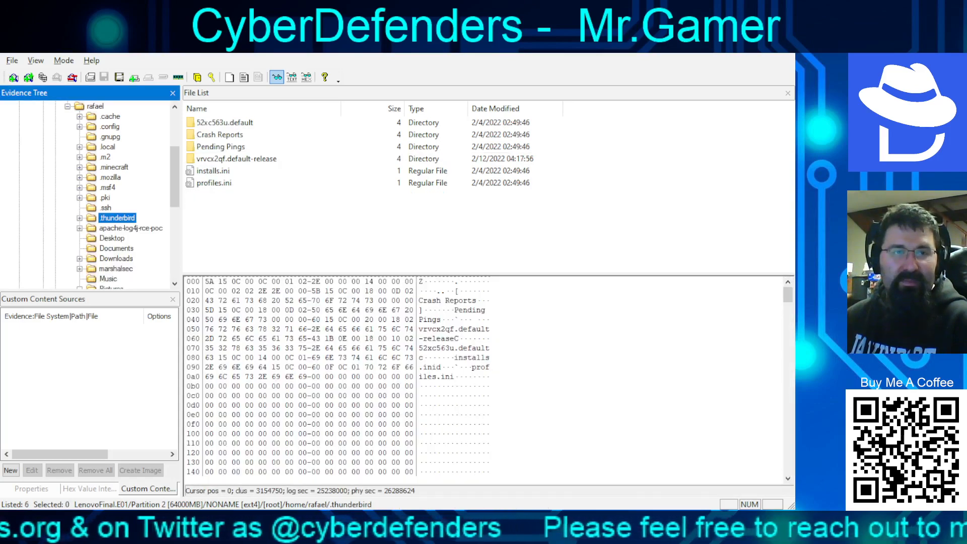
scroll(88, 191, "down", 4)
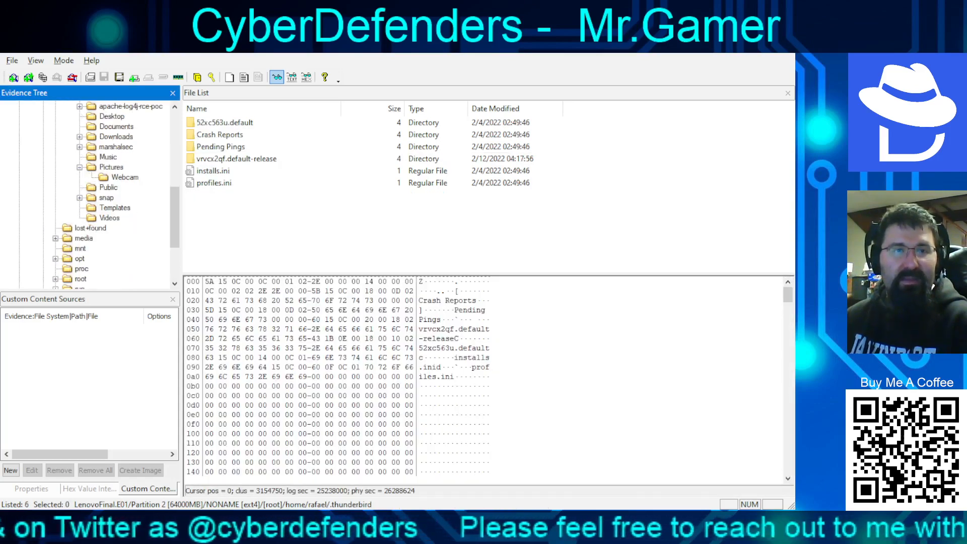
left_click(111, 168)
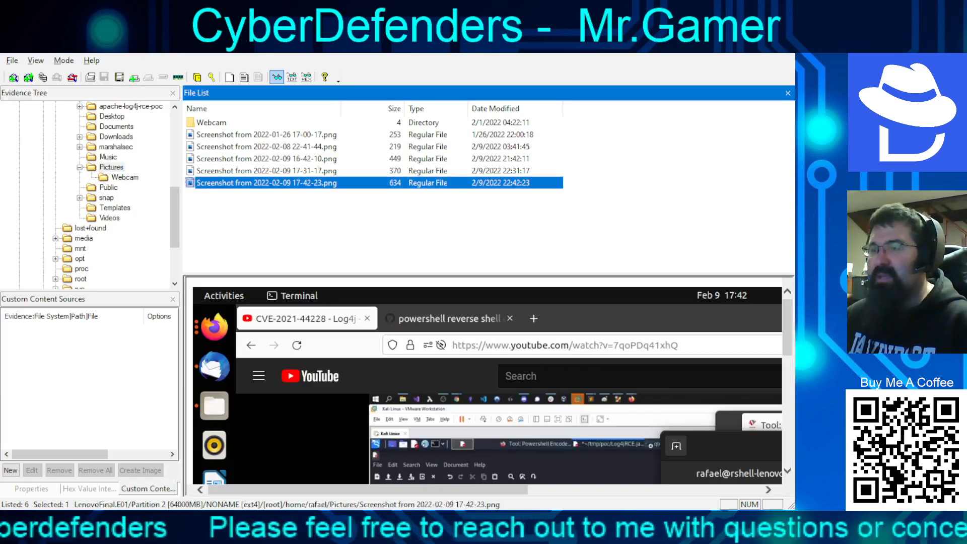
key("alt+Tab")
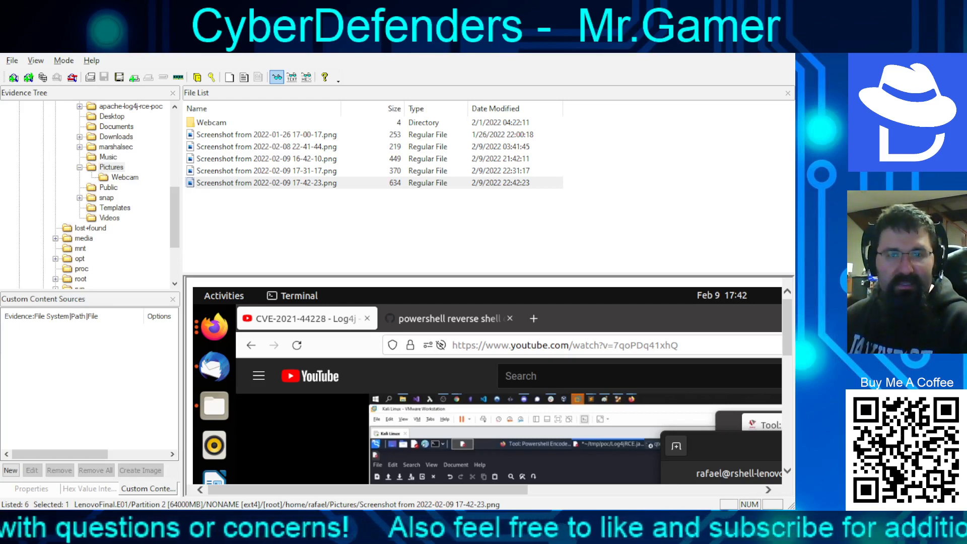
scroll(486, 381, "down", 2)
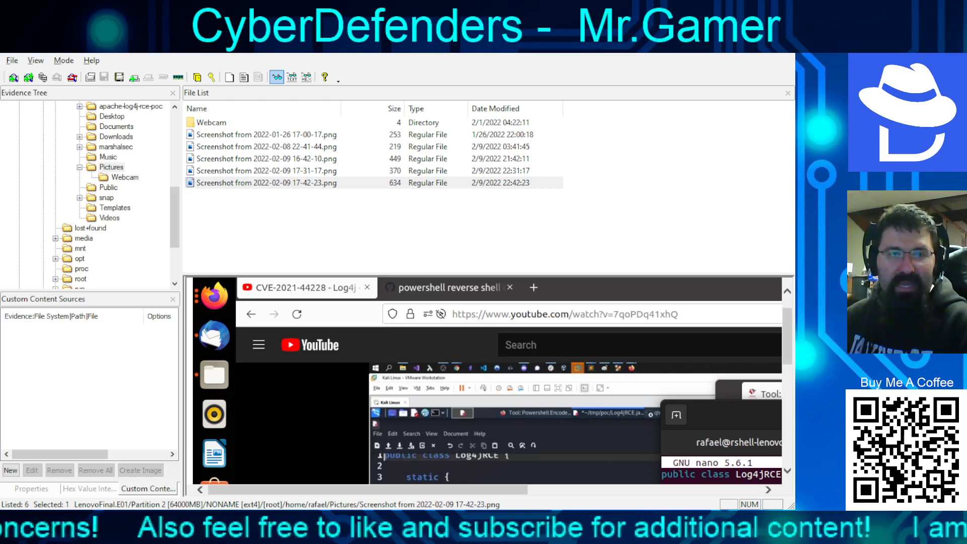
scroll(487, 382, "down", 10)
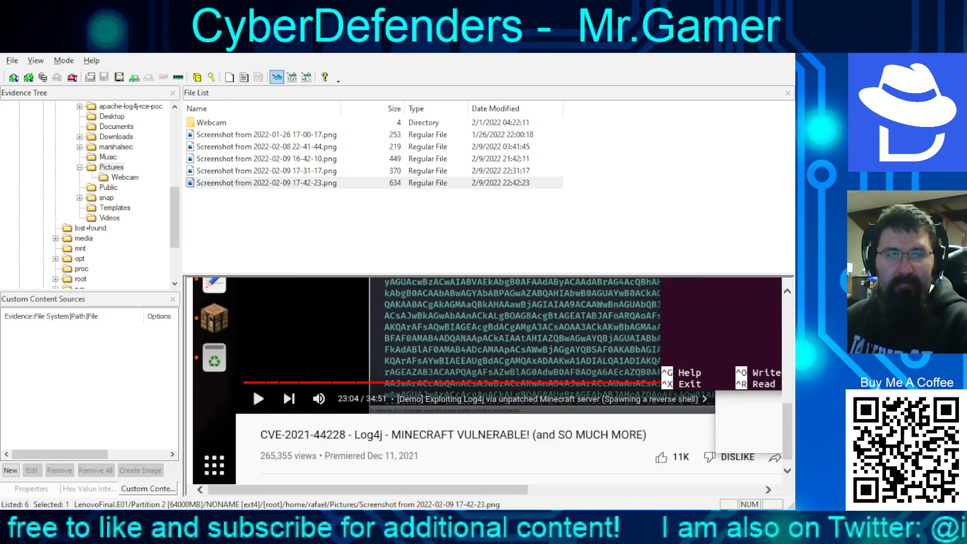
- Preview the 17-31-17 screenshot, scrolling to the Log4j video's 265,355 views, premiered Dec 11, 2021
scroll(491, 379, "down", 1)
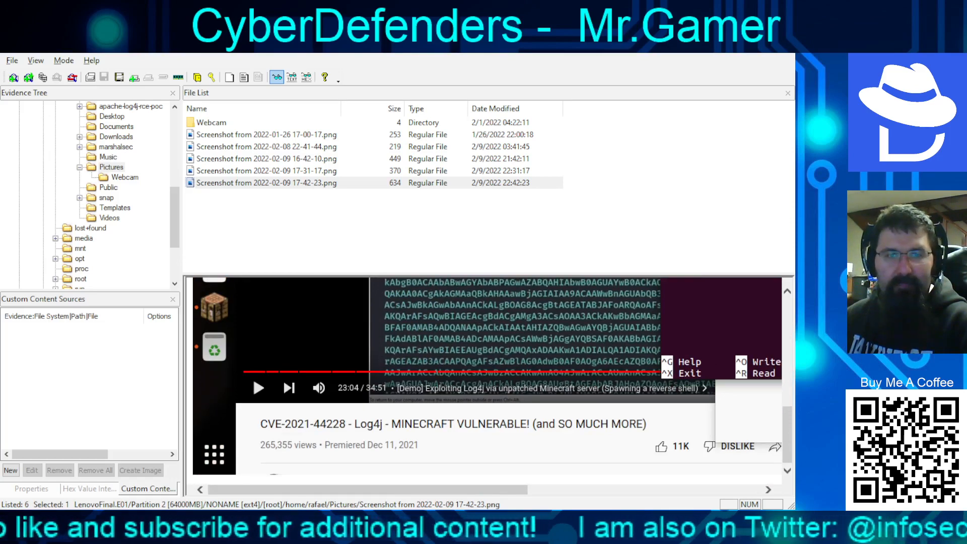
scroll(492, 379, "up", 3)
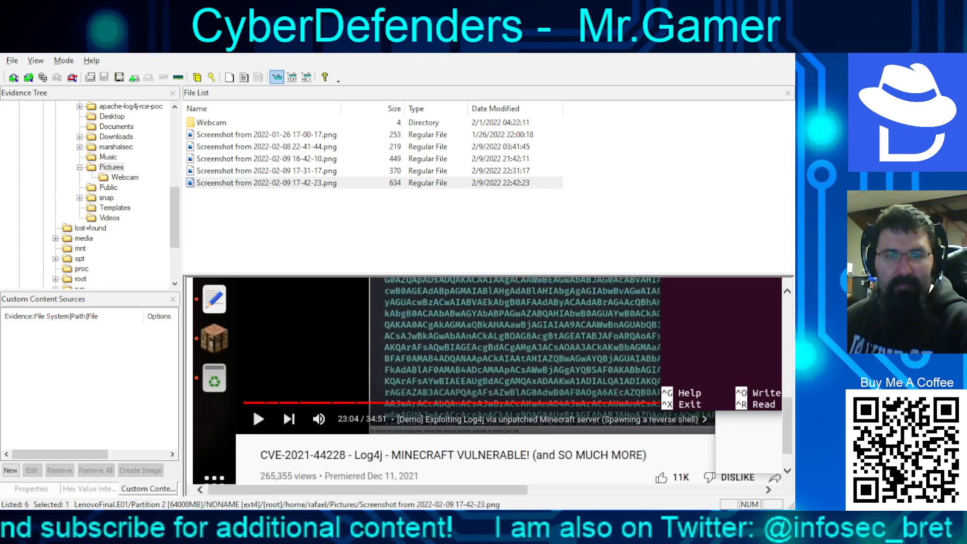
scroll(491, 380, "down", 3)
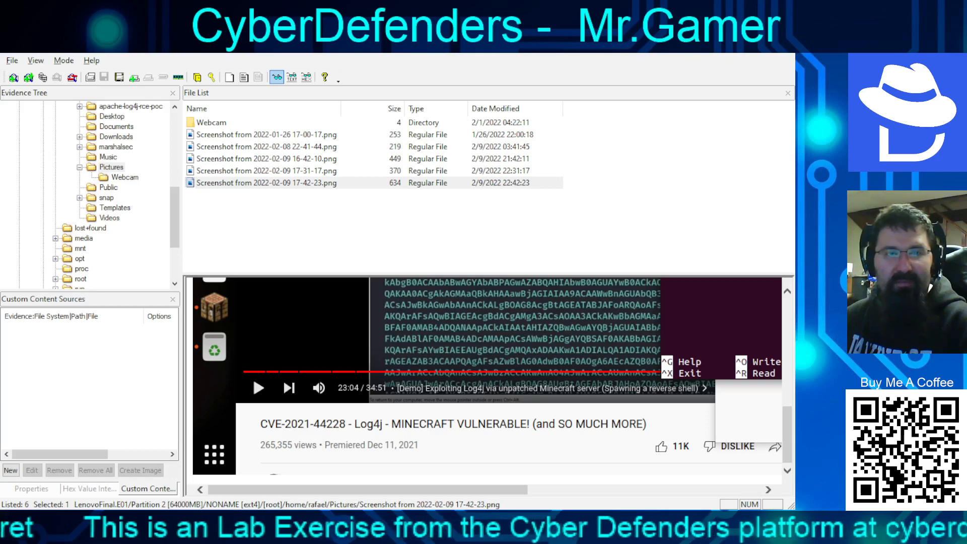
left_click(266, 171)
scroll(486, 378, "down", 8)
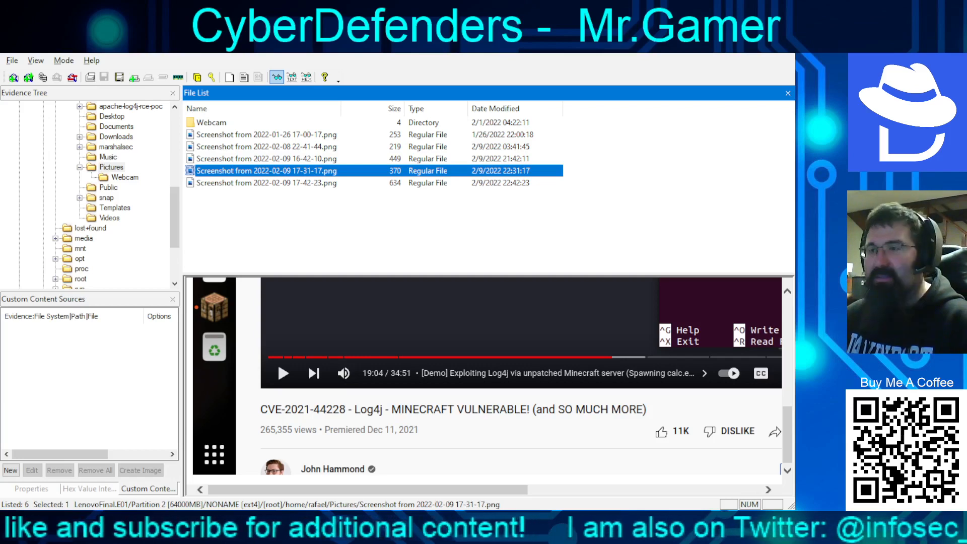
- Return to the CyberDefenders challenge page in Firefox
key("alt+Tab")
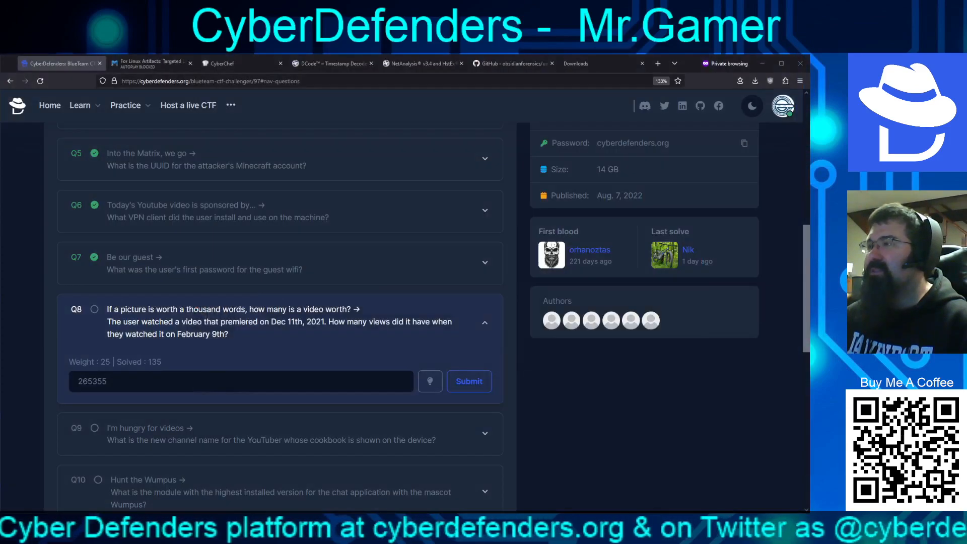
- Submit 265355 as the Q8 view count, which is rejected as an invalid flag
left_click(272, 382)
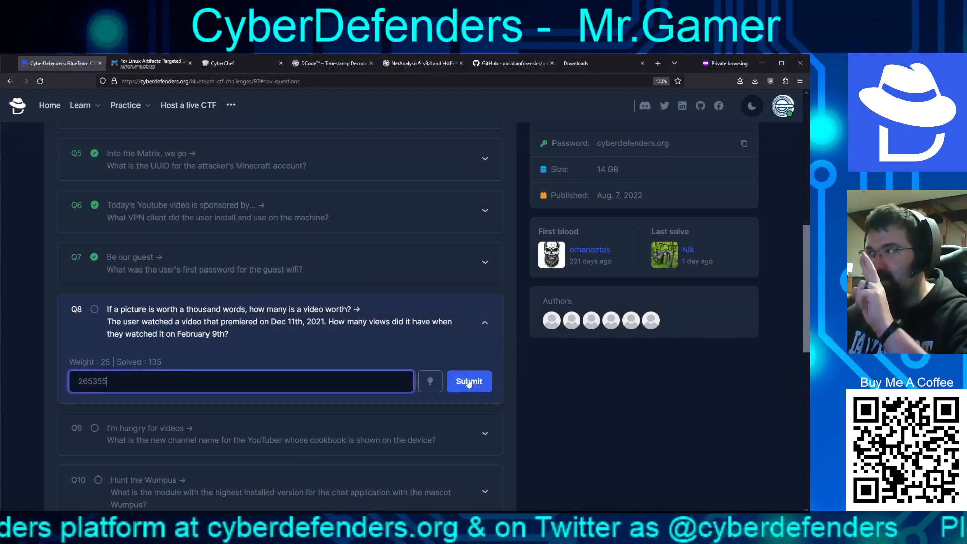
left_click(468, 382)
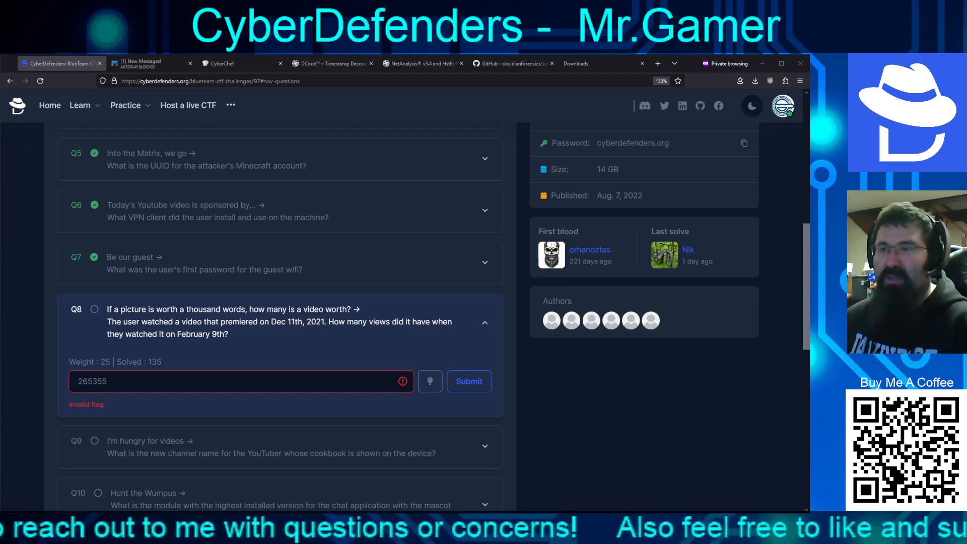
- Replace the Q8 answer with 265342 and submit it, getting Q8 marked solved
double_click(115, 377)
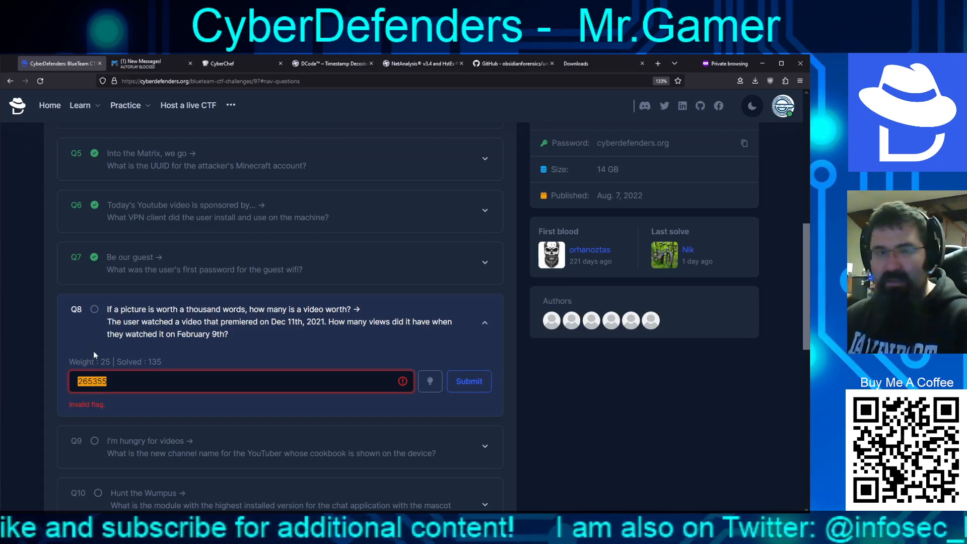
type("265")
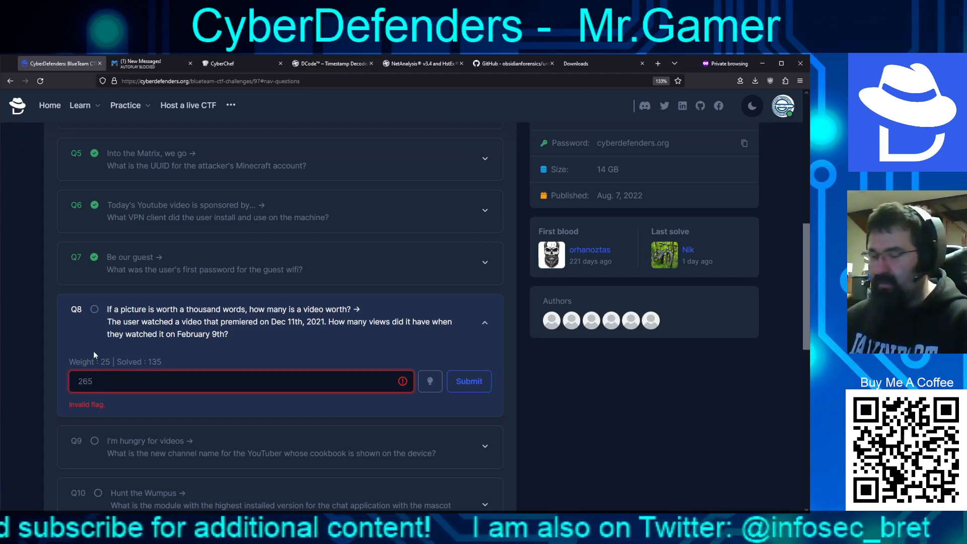
type("342")
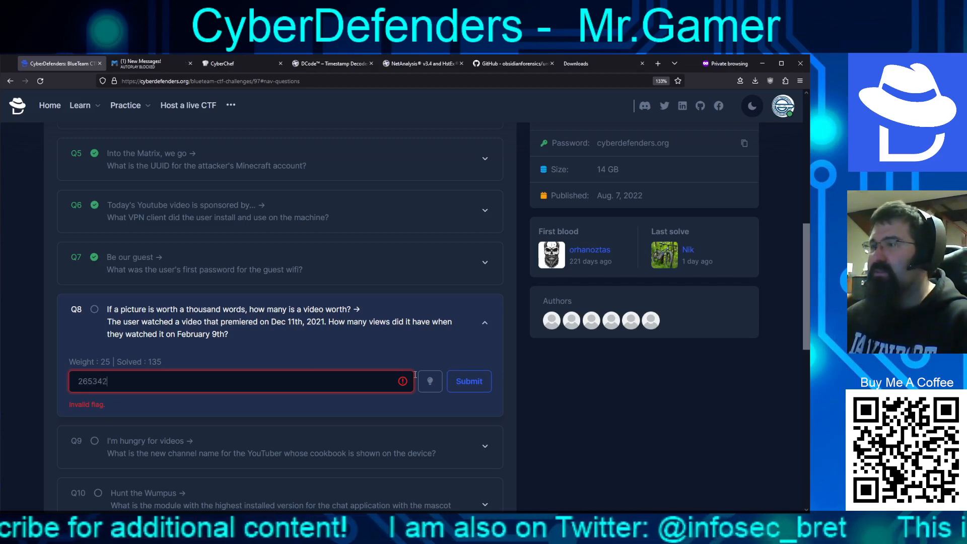
left_click(467, 381)
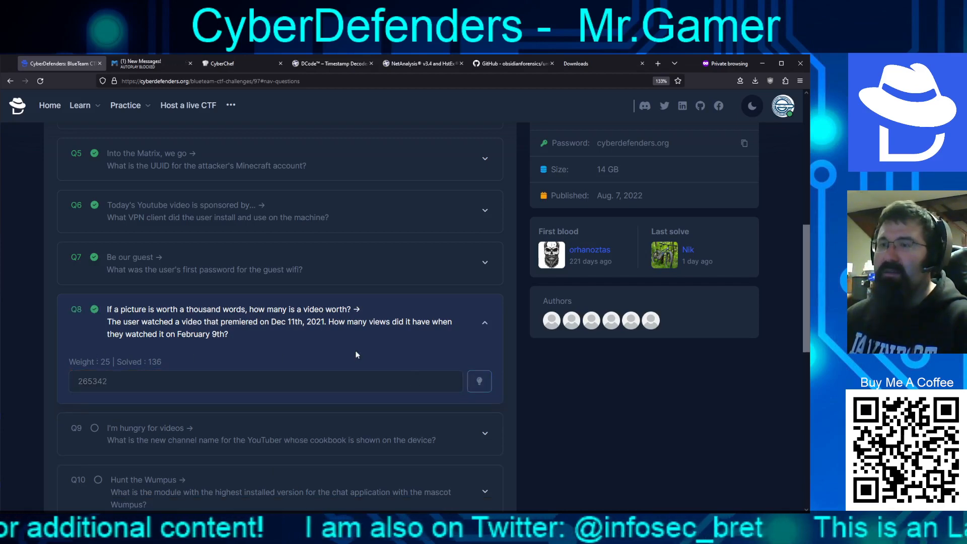